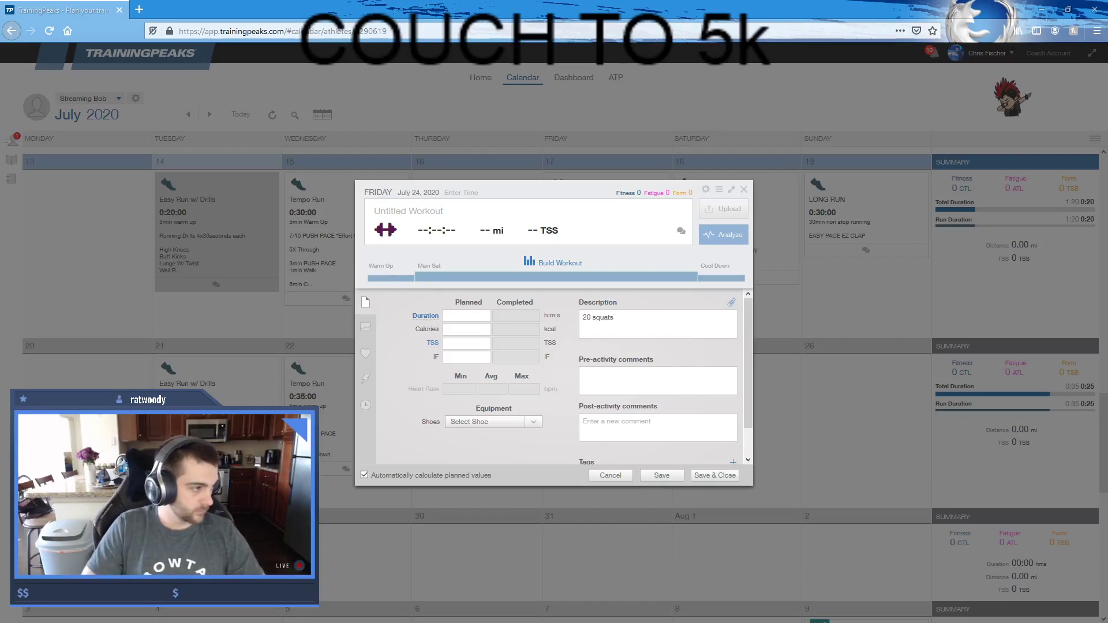
# - Switch to YouTube and play the queued video "How to Cossack Squat Mobility Exercise: Tutorial & Progressions" on its full watch page
pyautogui.hotkey('alt', 'Tab')
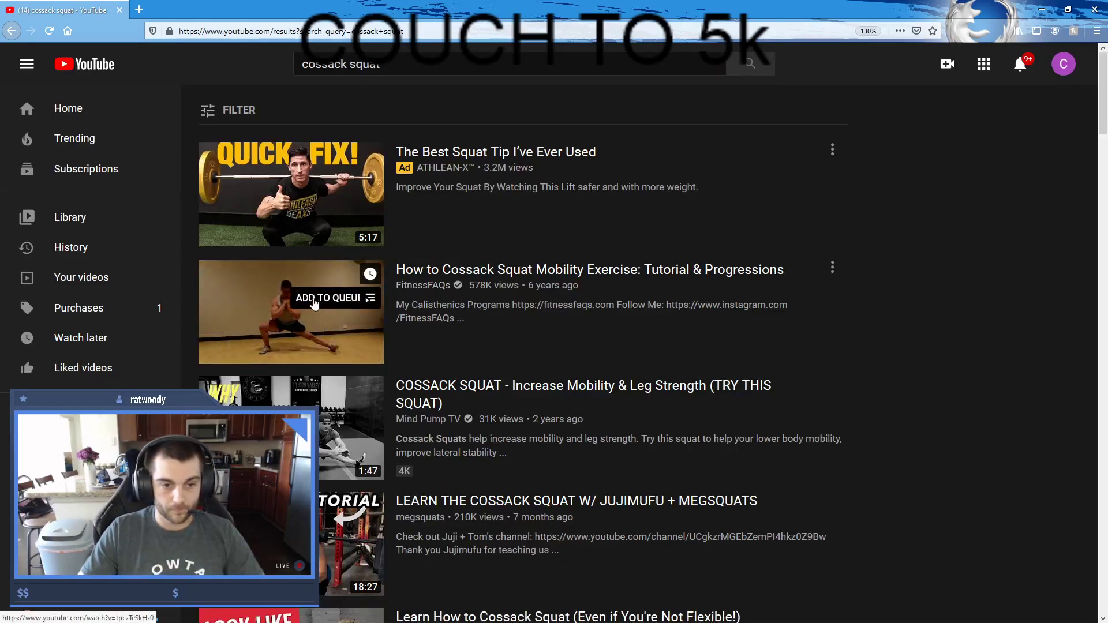
pyautogui.click(315, 300)
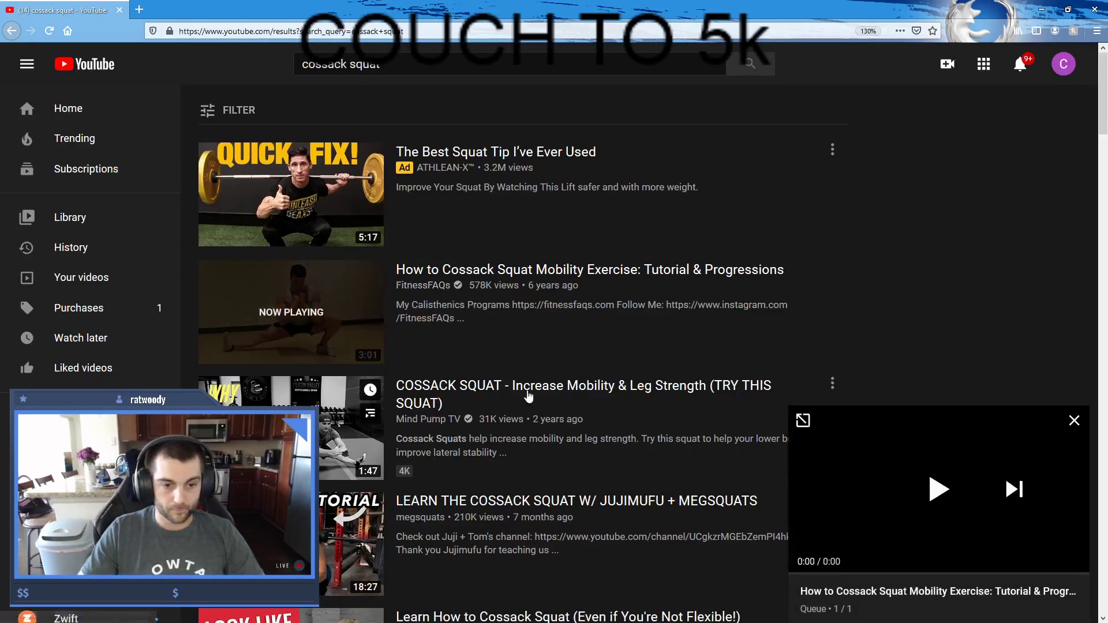
pyautogui.click(944, 489)
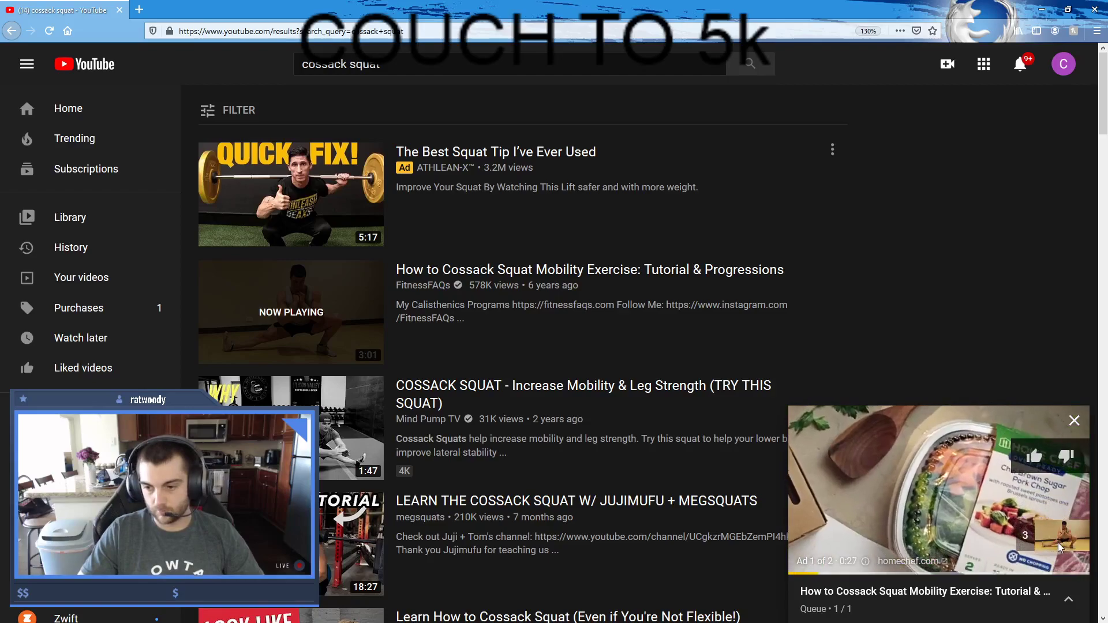
pyautogui.click(983, 595)
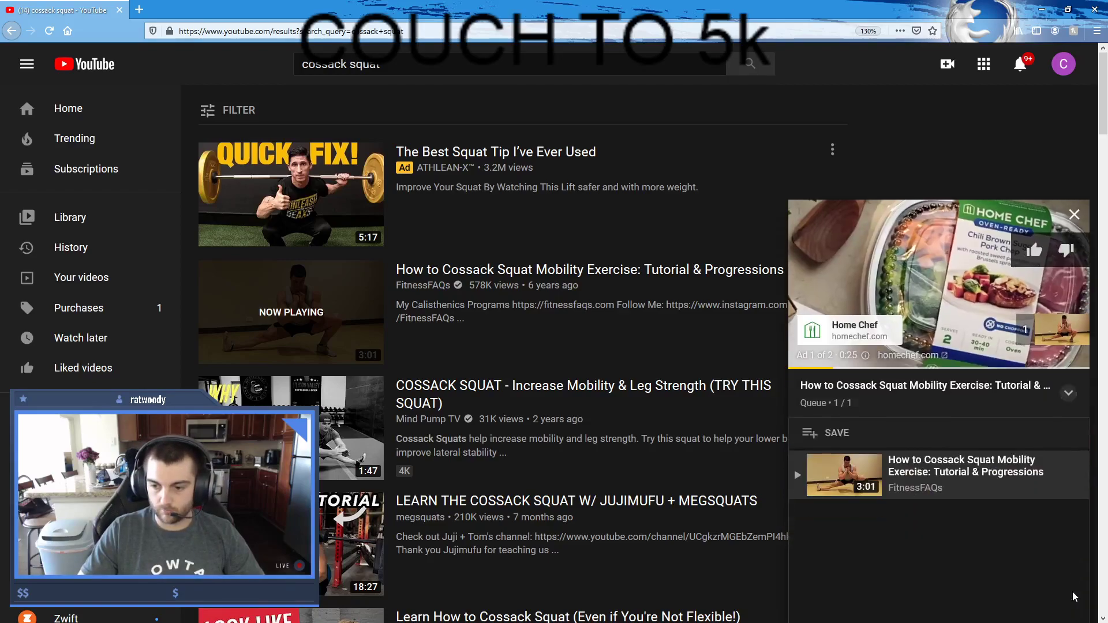
pyautogui.click(984, 381)
pyautogui.click(698, 449)
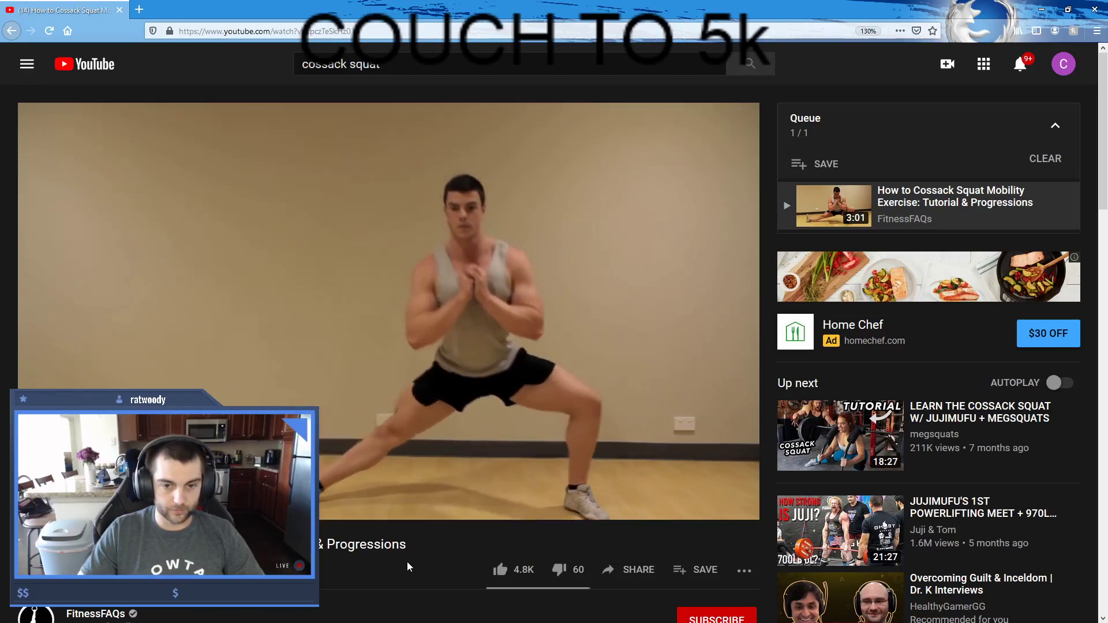
# - Switch back to TrainingPeaks and add "20 Cossack Squats EACH SIDE" below the squats in the July 24 workout description
pyautogui.hotkey('alt', 'Tab')
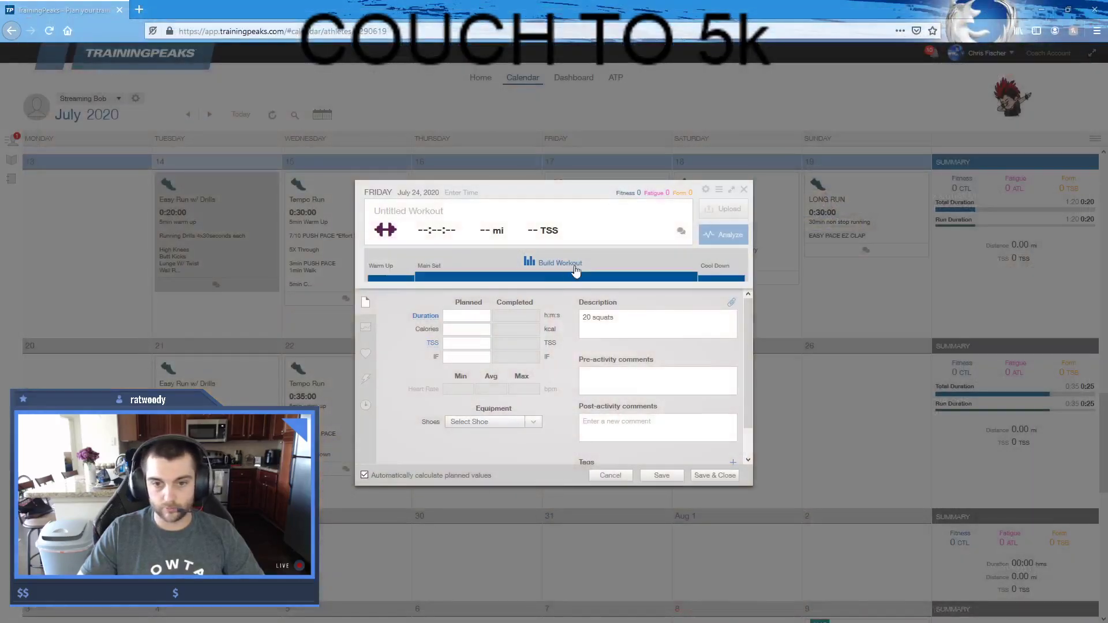
pyautogui.click(636, 321)
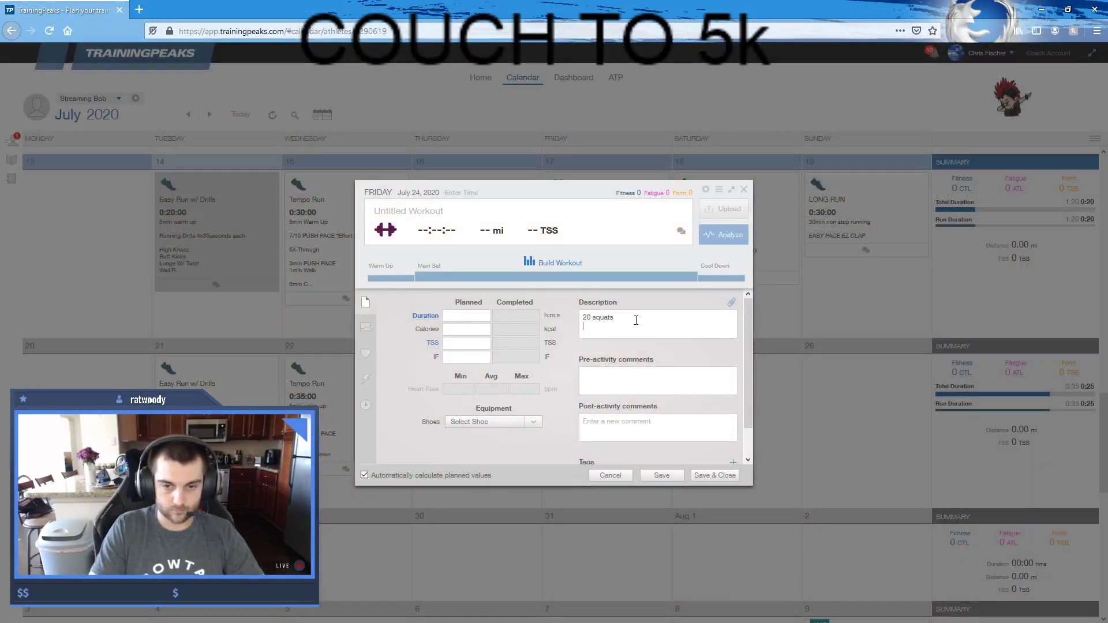
pyautogui.press('Return')
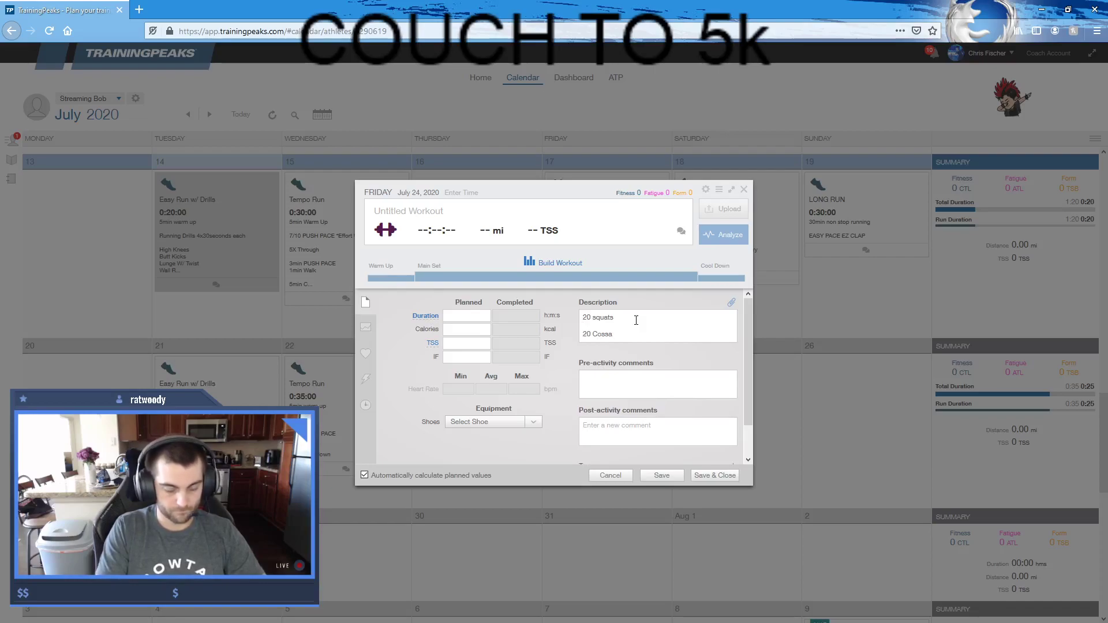
pyautogui.write('20 Cossack Sque')
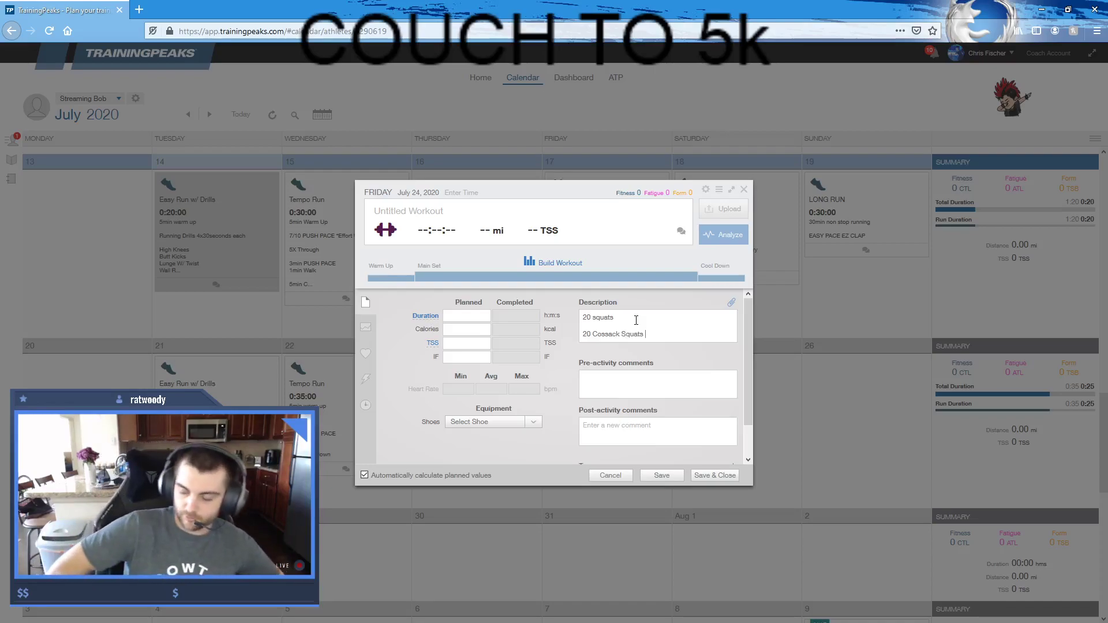
pyautogui.press('Return')
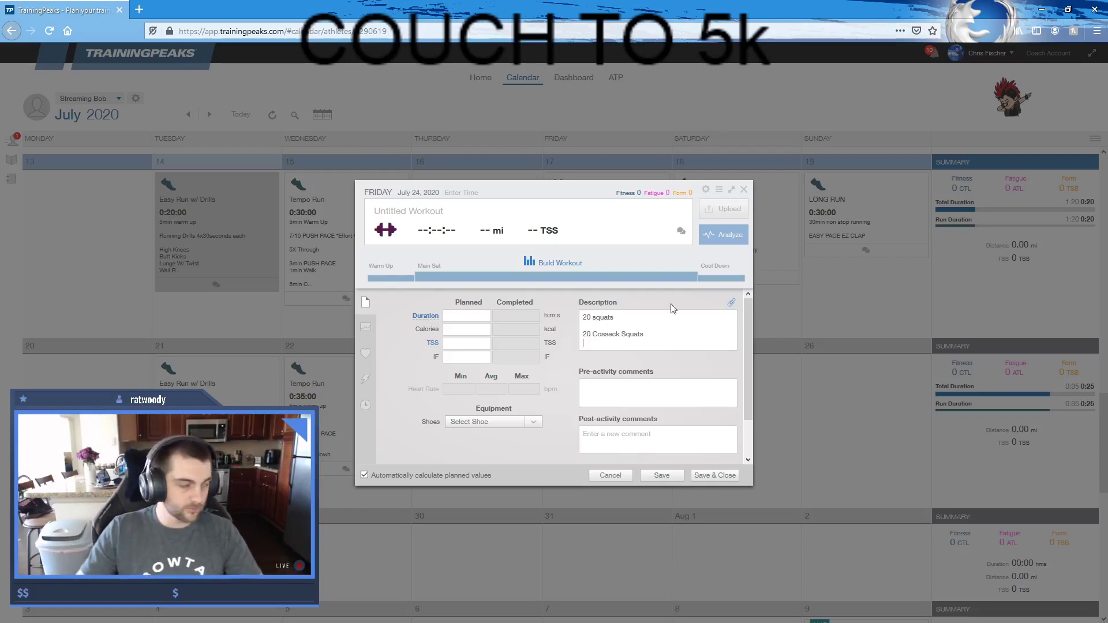
pyautogui.press('BackSpace')
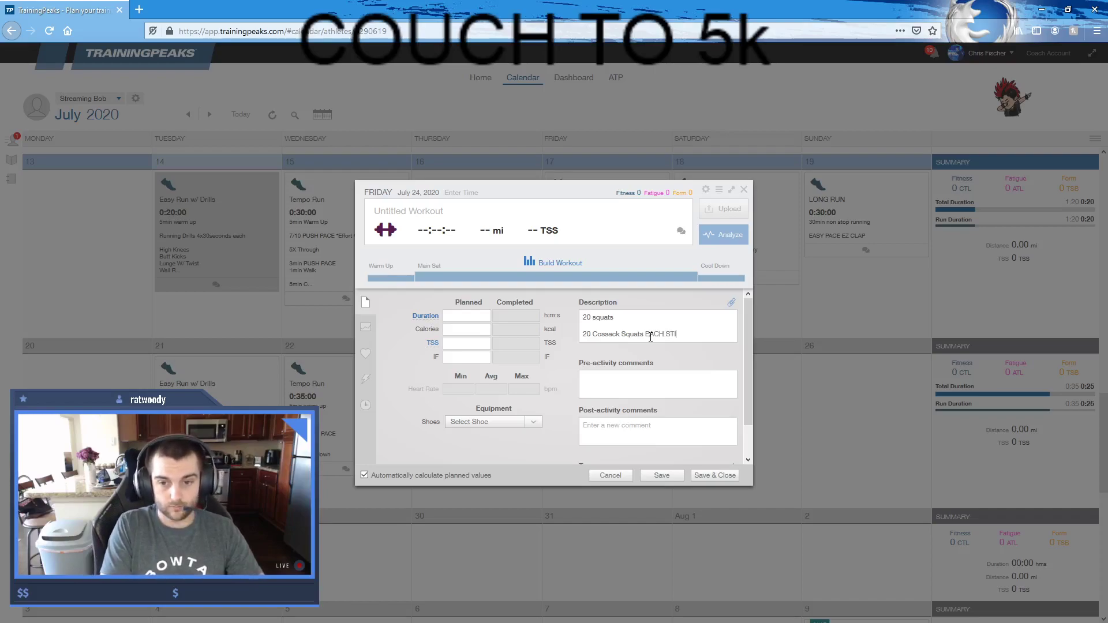
pyautogui.write('E')
pyautogui.press('Return')
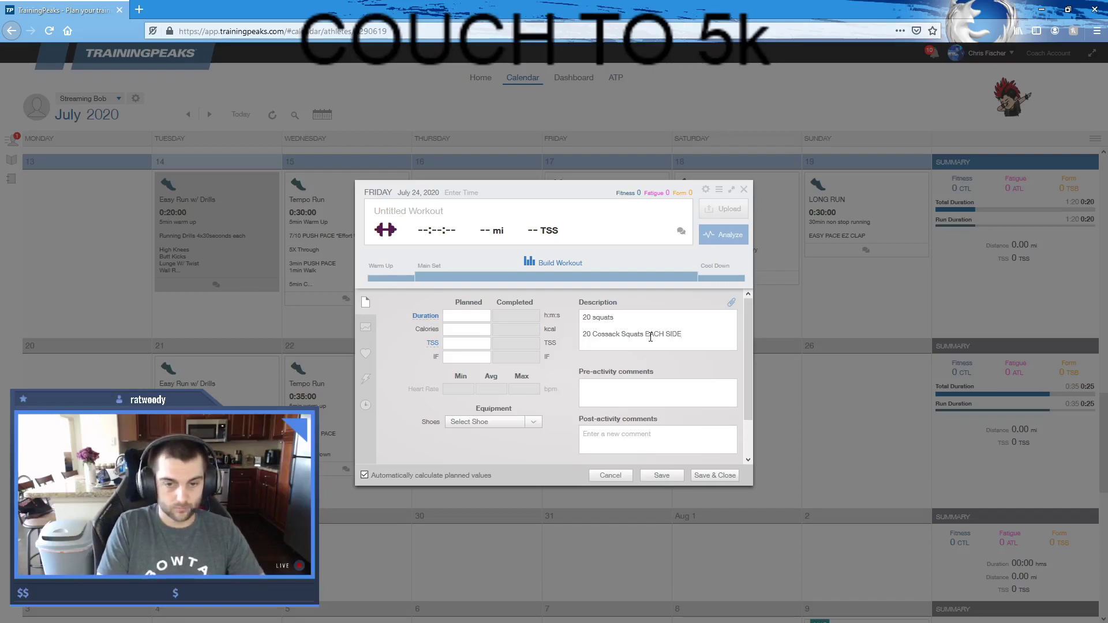
pyautogui.press('Return')
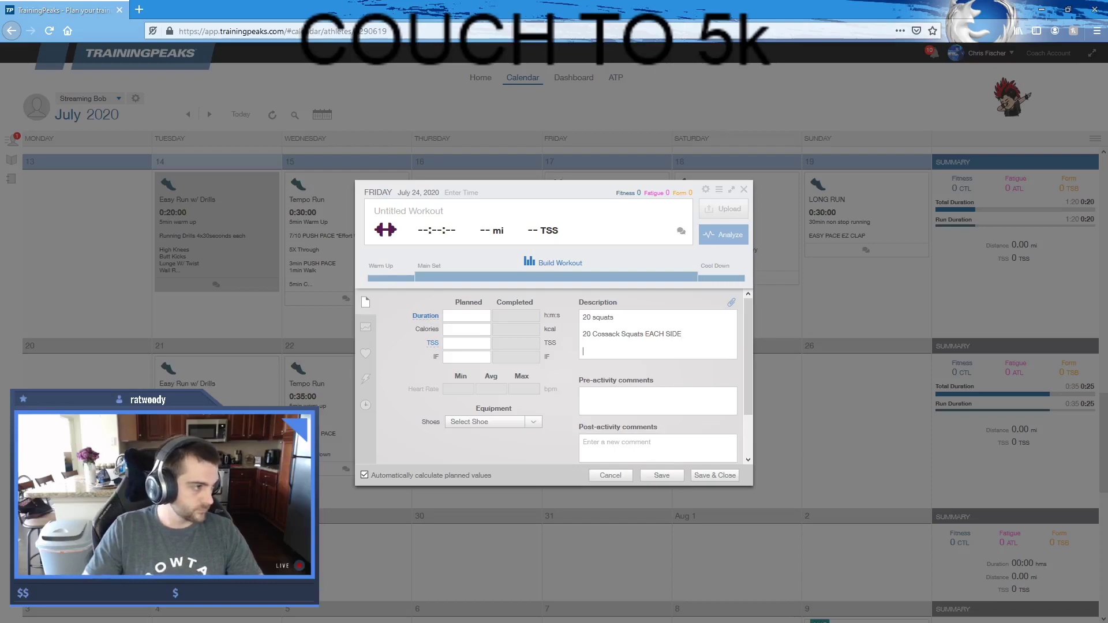
pyautogui.press('BackSpace')
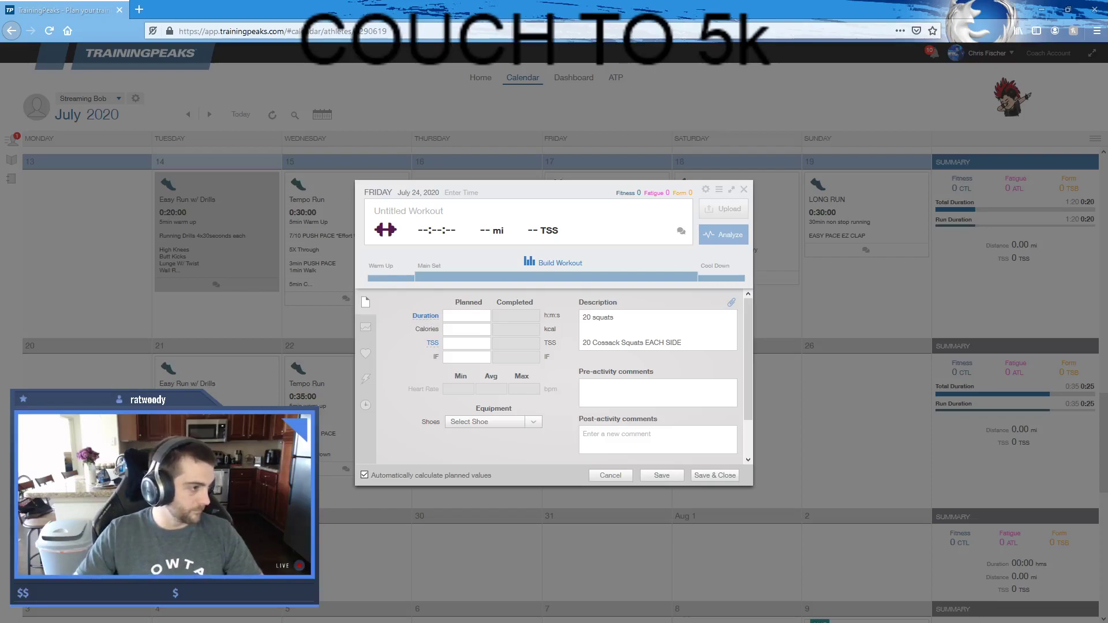
# - Switch to the single leg deadlift video on YouTube and skip through its demonstration of the exercise
pyautogui.hotkey('alt', 'Tab')
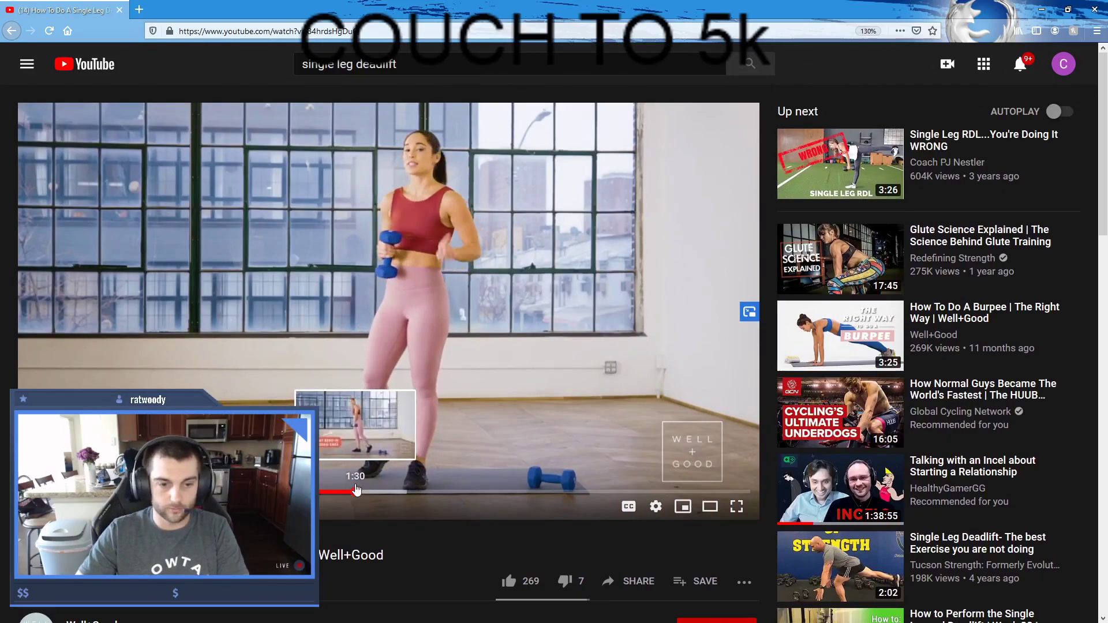
pyautogui.click(357, 491)
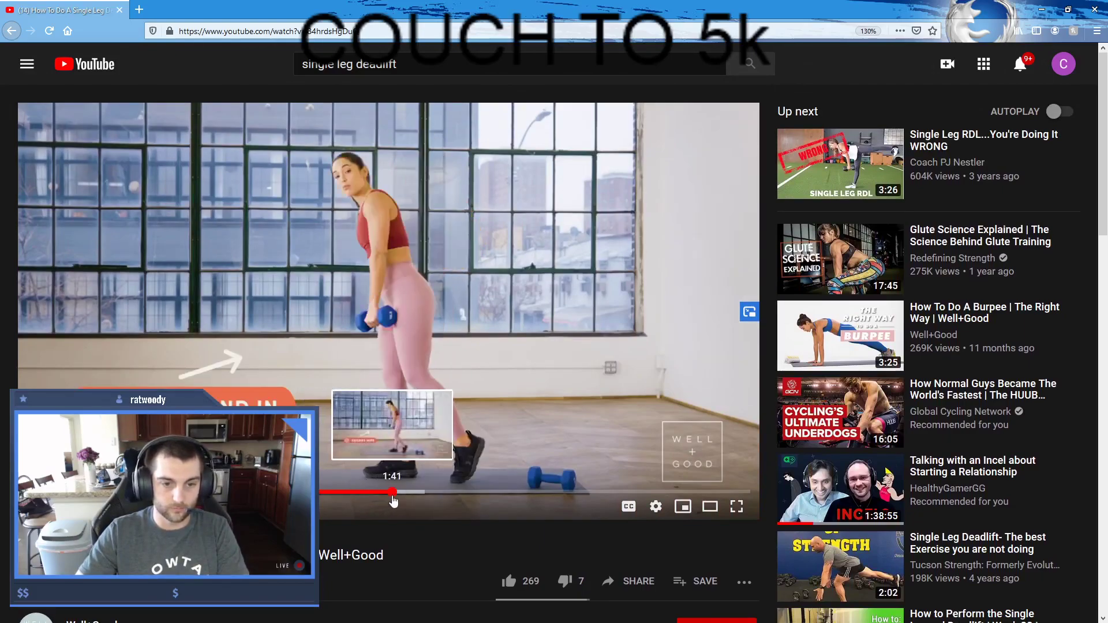
pyautogui.click(390, 492)
pyautogui.click(425, 495)
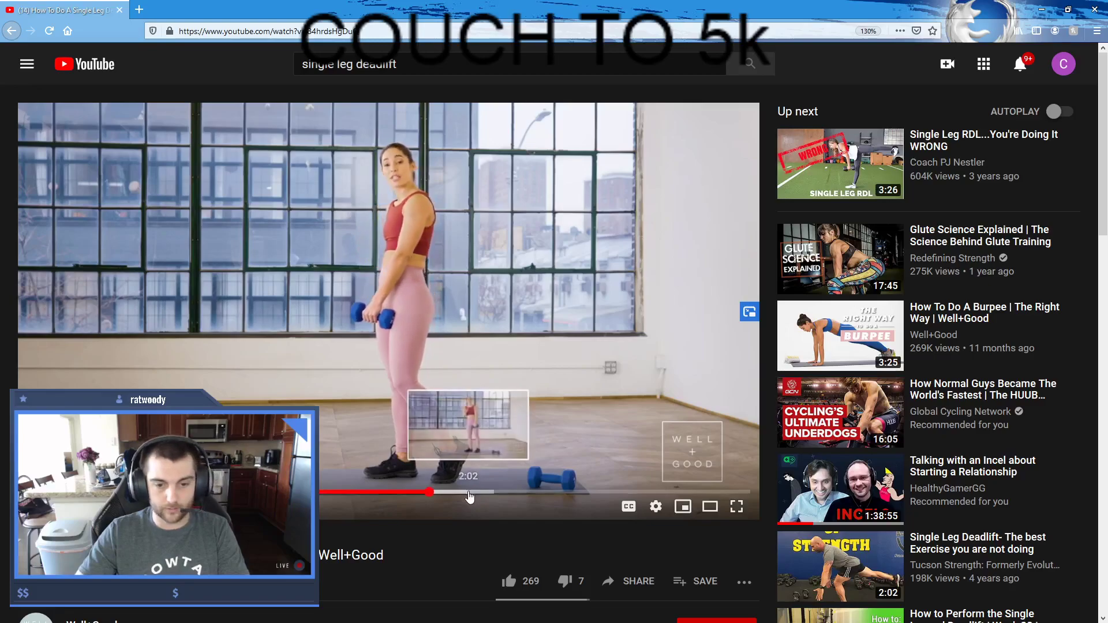
pyautogui.click(472, 491)
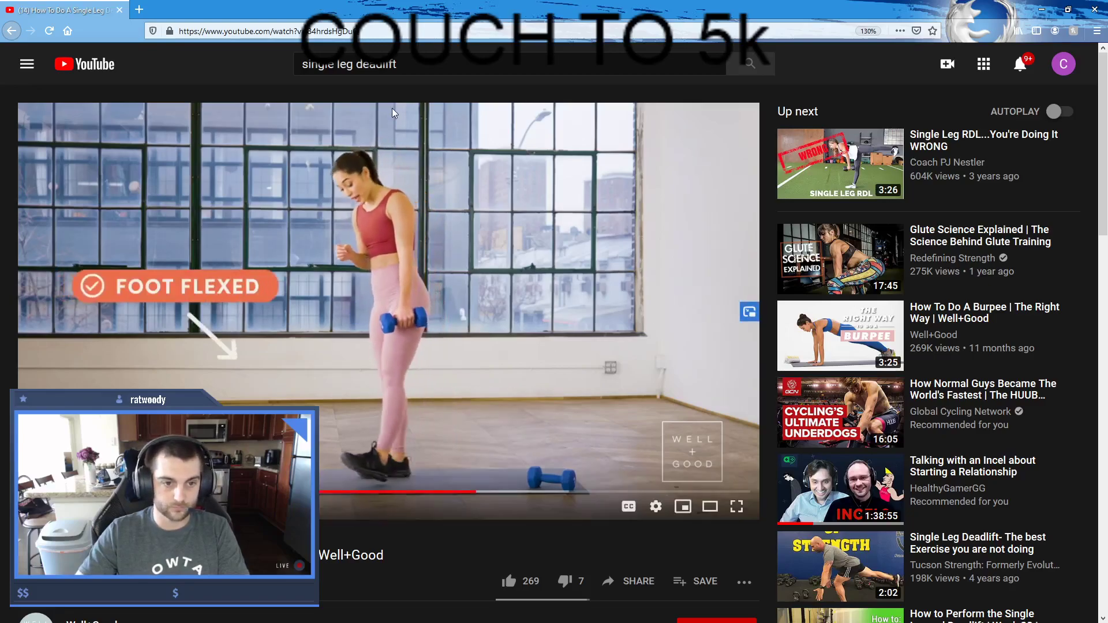
pyautogui.click(539, 492)
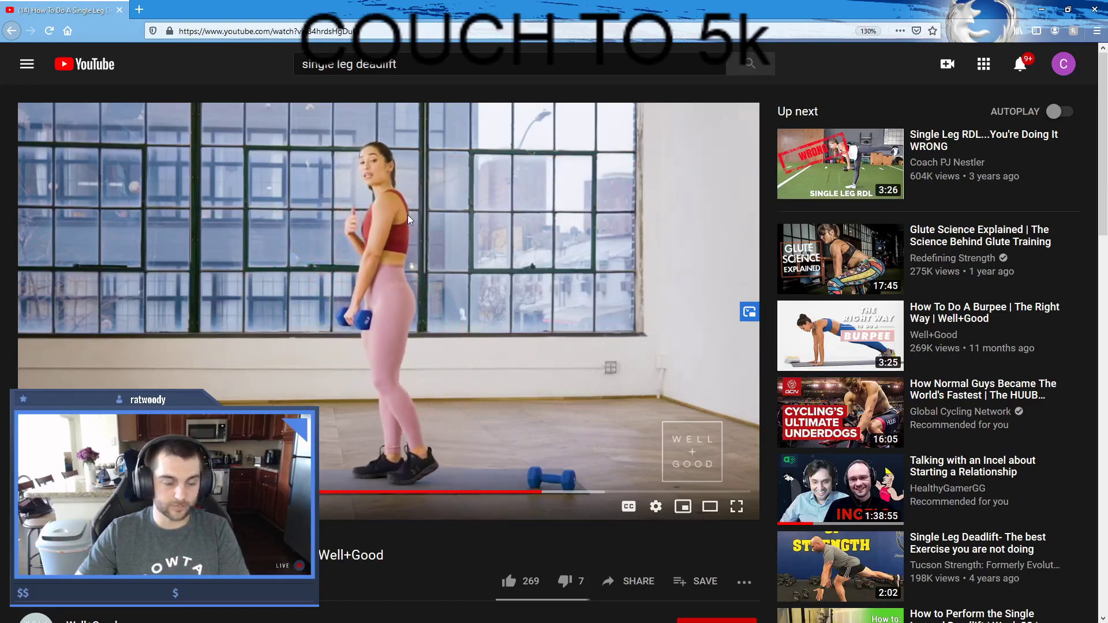
pyautogui.click(523, 491)
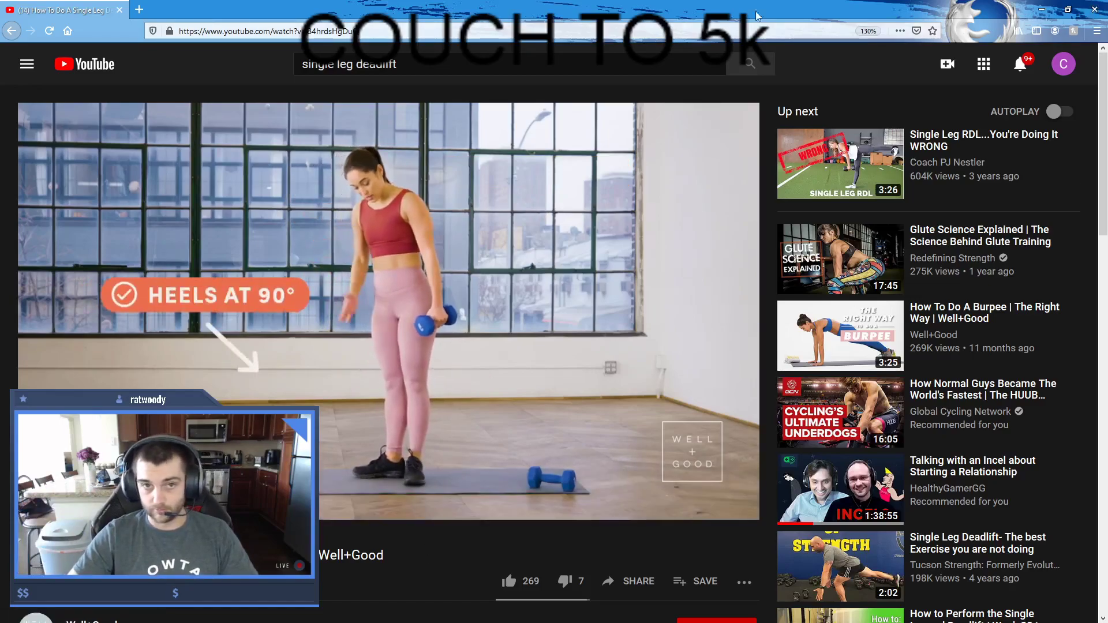
# - Return to the TrainingPeaks workout, add "20 single leg deadlift each side" to the description, and start another line with "20"
pyautogui.hotkey('alt', 'Tab')
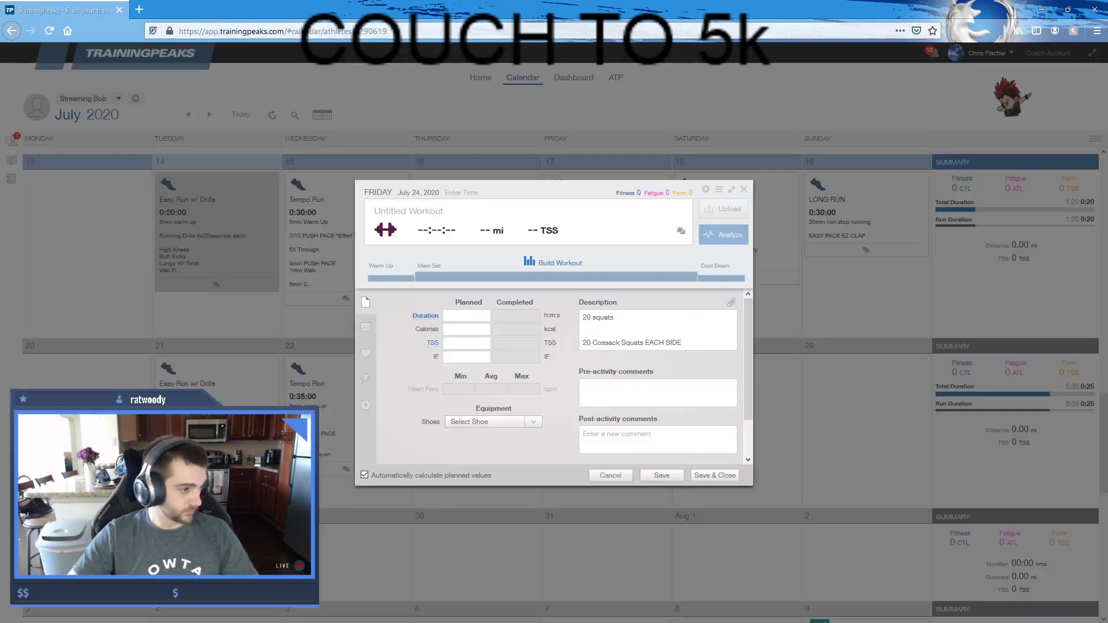
pyautogui.click(690, 349)
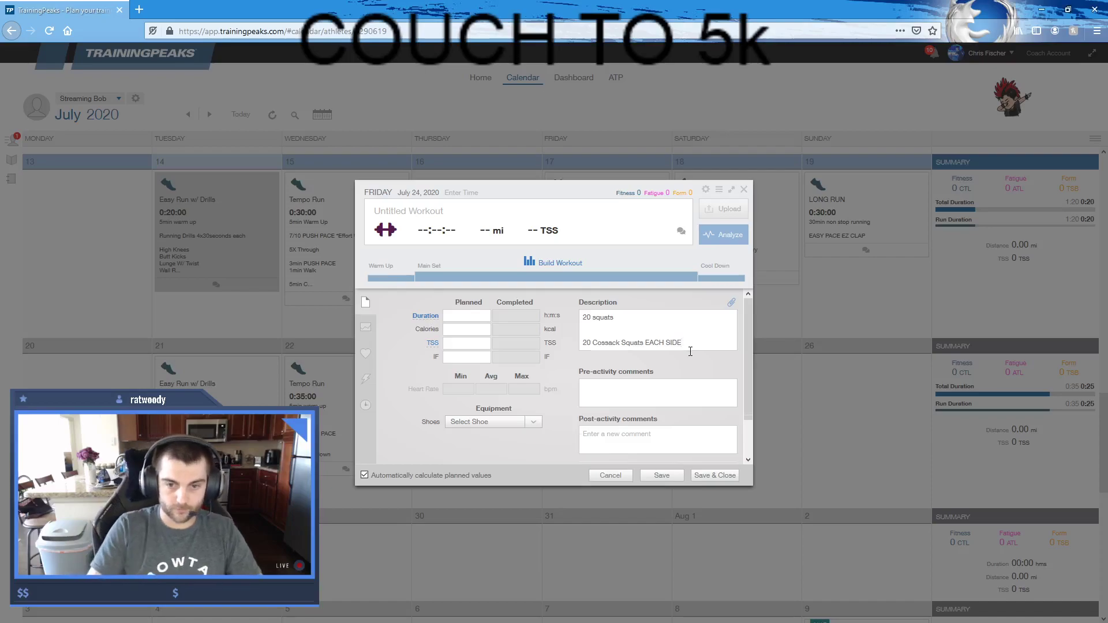
pyautogui.press('Return')
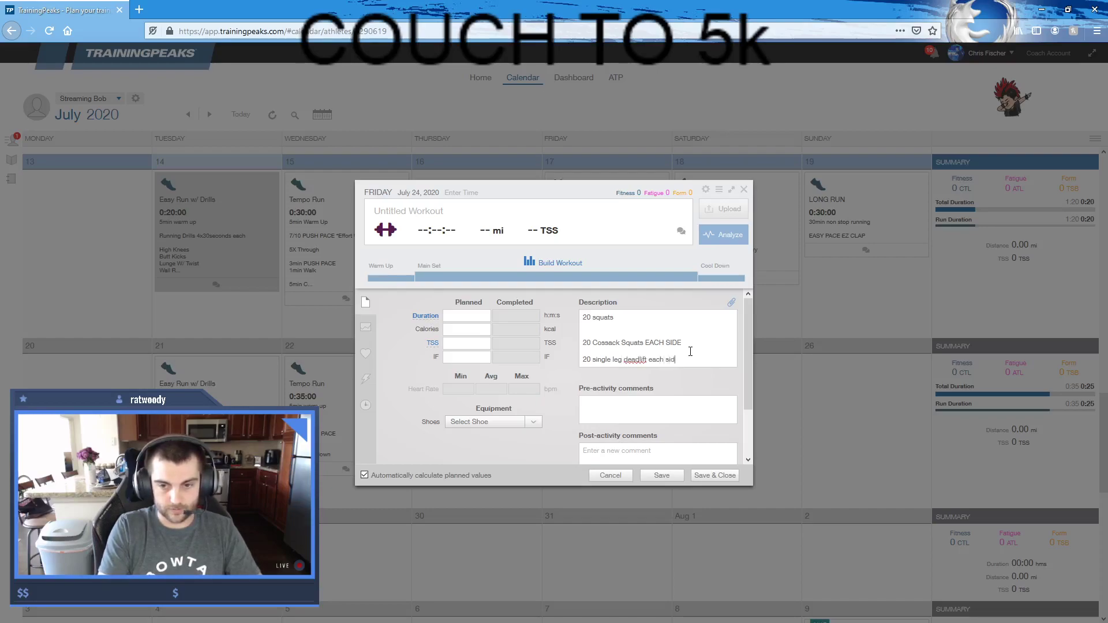
pyautogui.press('Return')
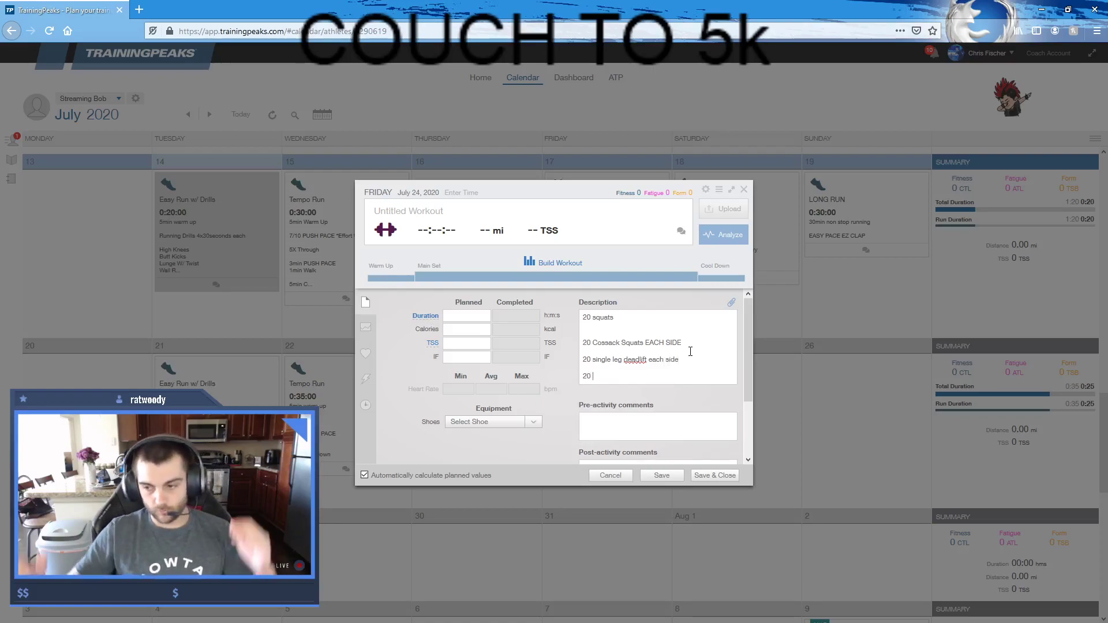
pyautogui.write('20')
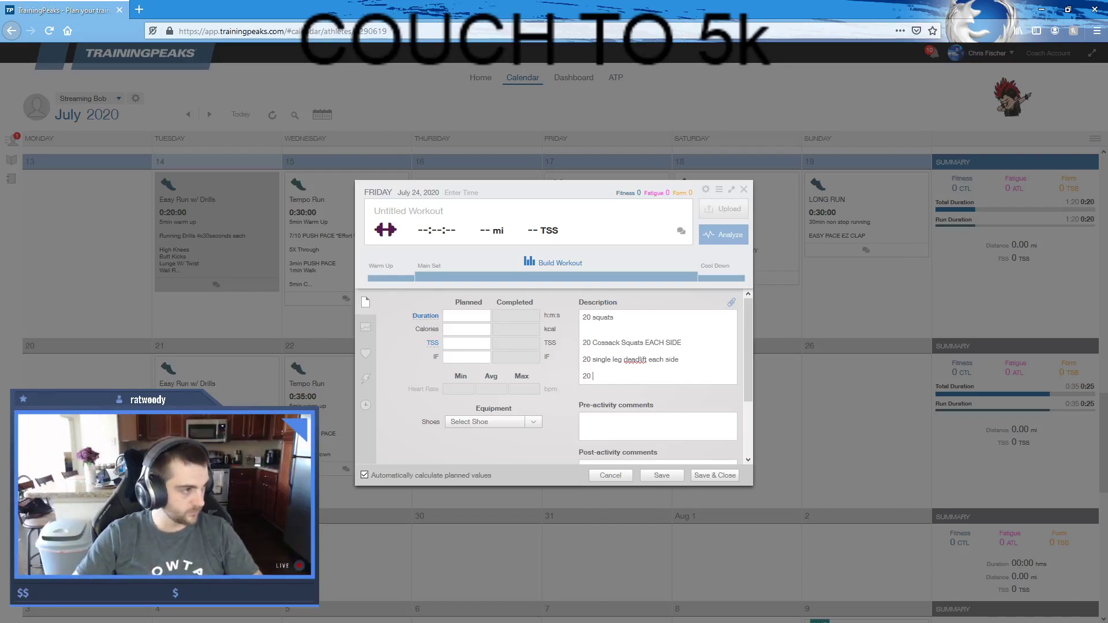
pyautogui.press('Return')
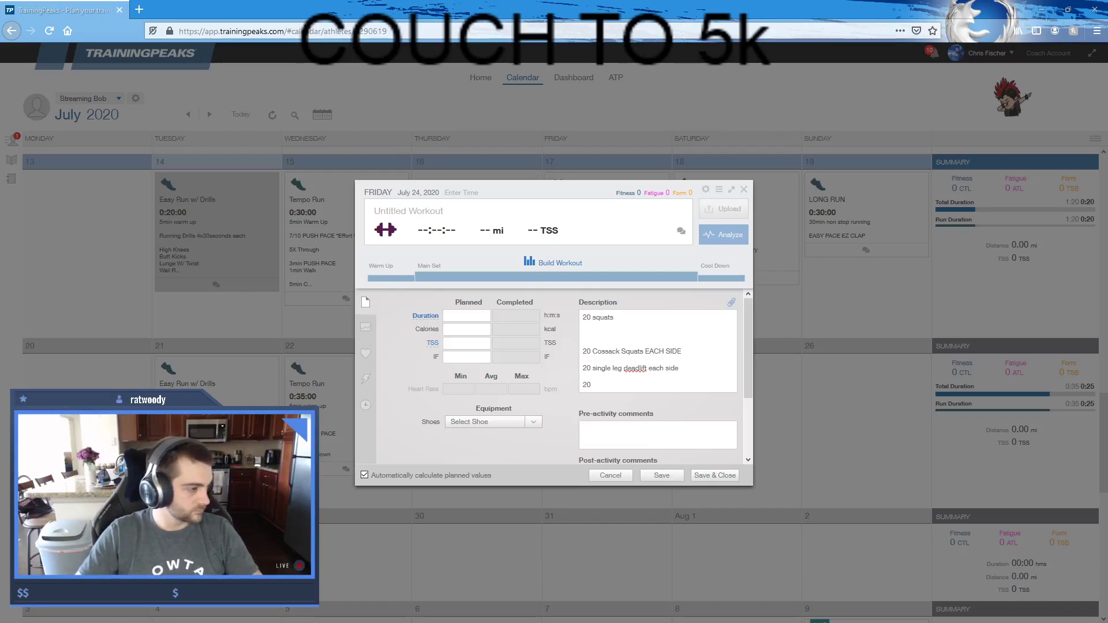
# - View the double crunch video on YouTube, close it, and complete the description's last line in TrainingPeaks as "20 double crunch"
pyautogui.hotkey('alt', 'Tab')
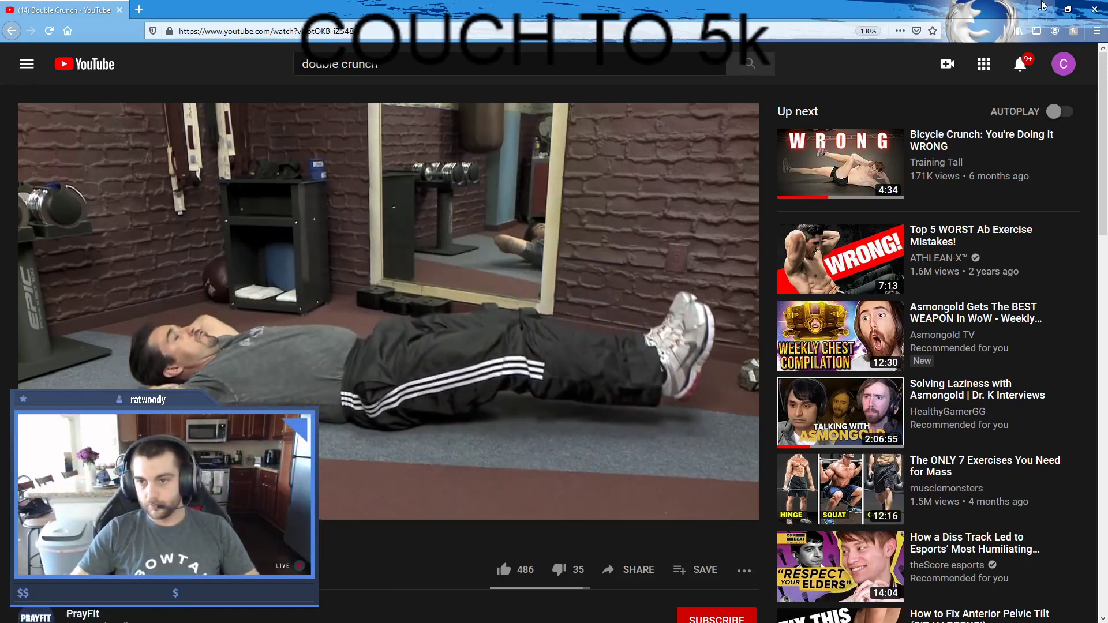
pyautogui.click(1097, 10)
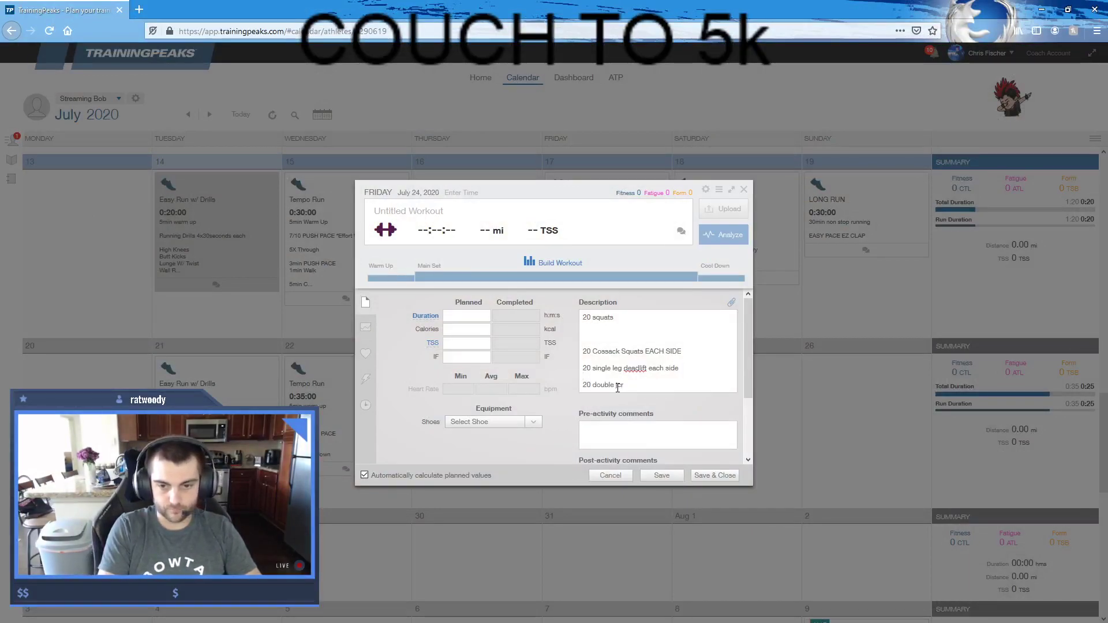
pyautogui.write('ch')
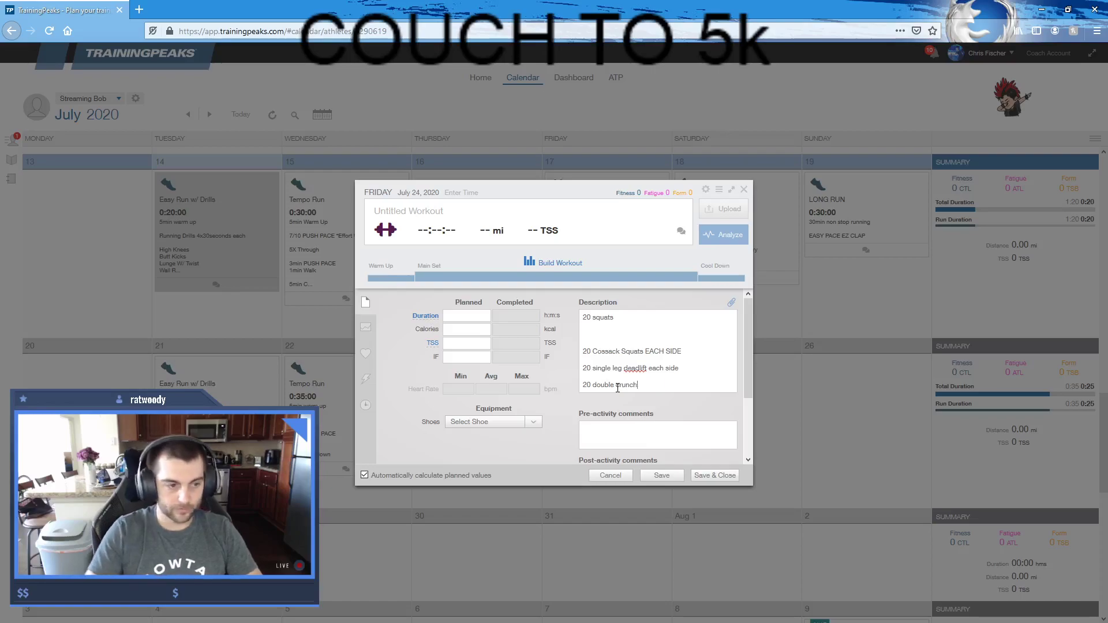
# - Title the July 24 workout "Strength Day", then save and close it
pyautogui.click(419, 214)
pyautogui.write('Strenv')
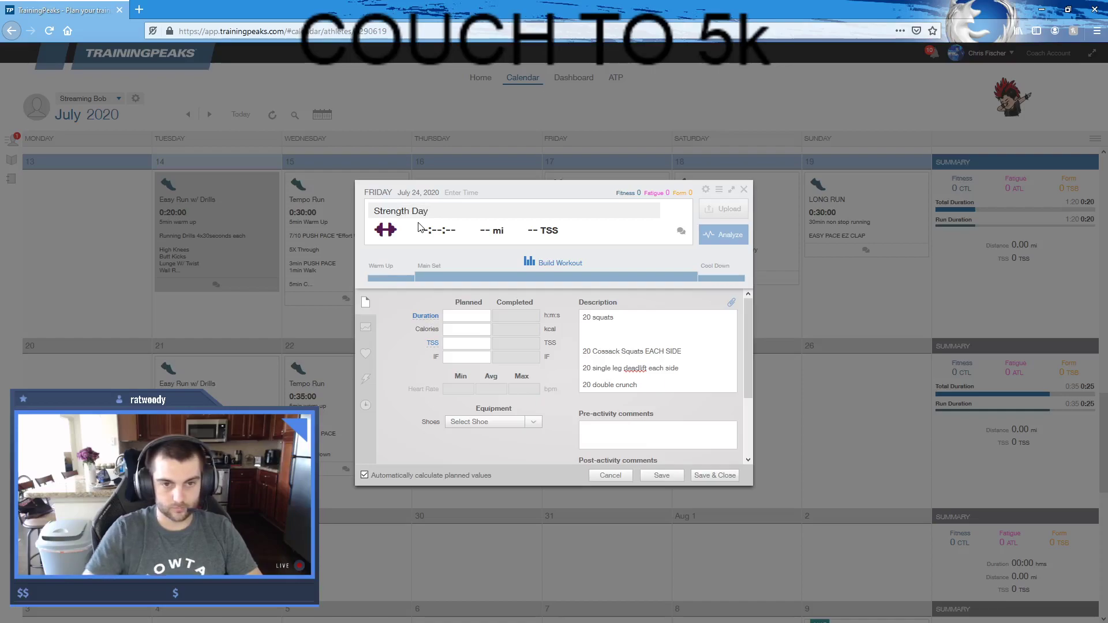
pyautogui.click(715, 475)
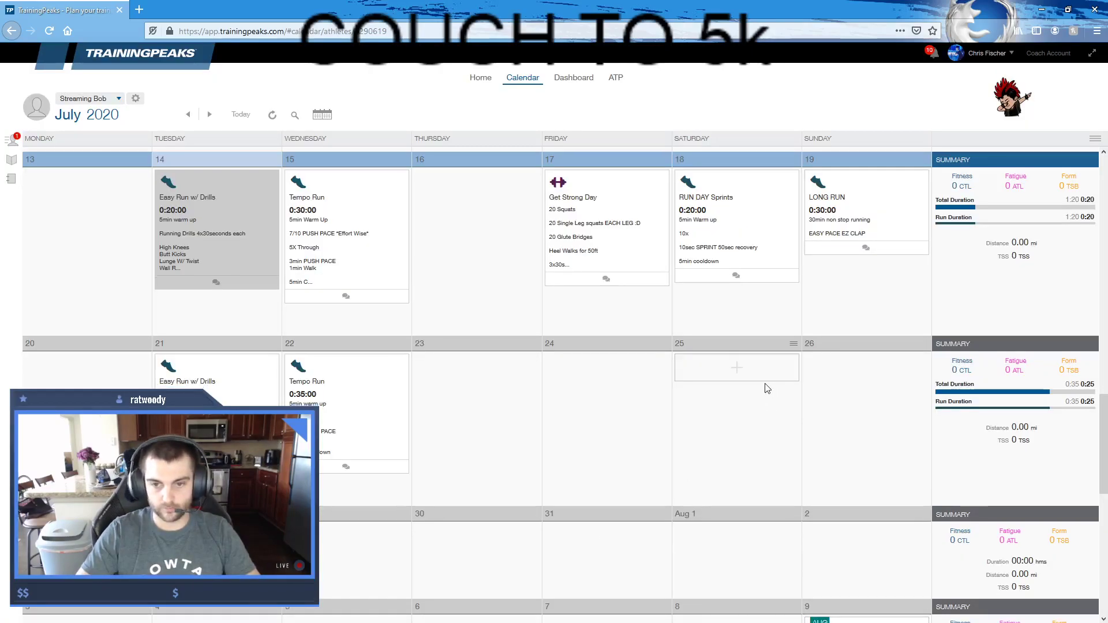
# - Add a run workout on Saturday, July 25 and title it "SPRINT DAY"
pyautogui.click(734, 371)
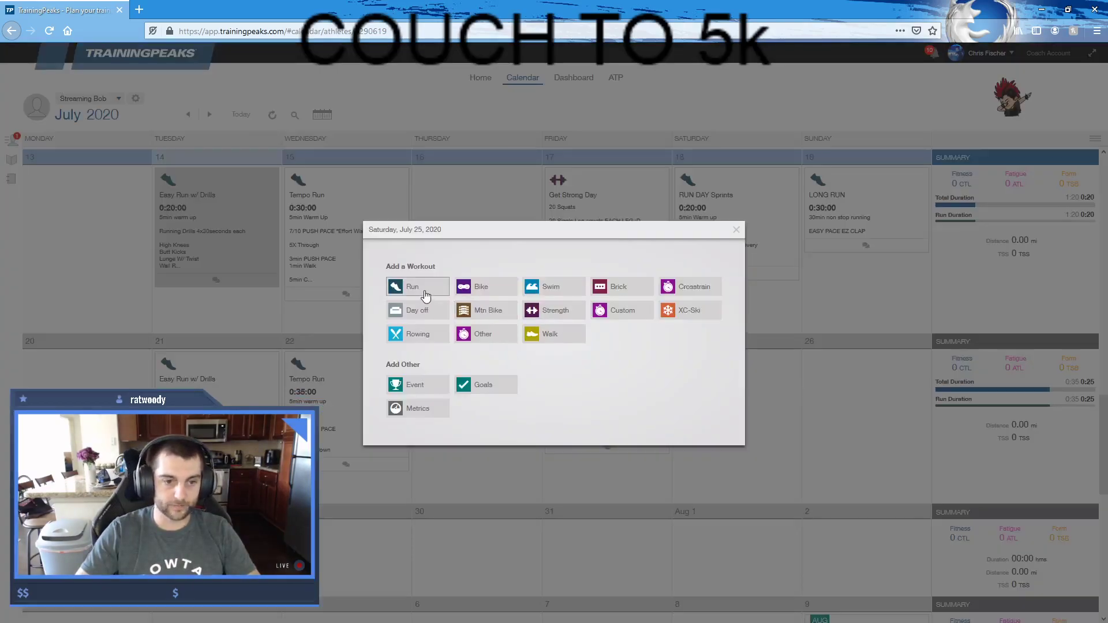
pyautogui.click(404, 286)
pyautogui.write('SPRING')
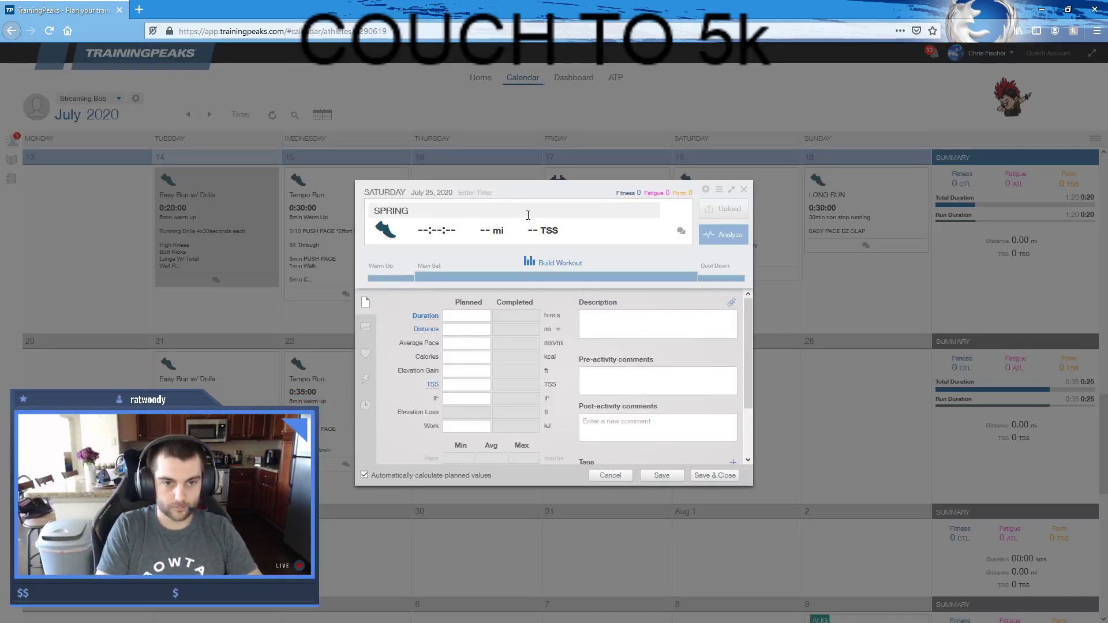
pyautogui.press('BackSpace')
pyautogui.write('T DAY')
# - Enter "5min Warm up" in the workout description, followed after a blank line by "30sec EVERYTHING YOU GOT"
pyautogui.click(648, 322)
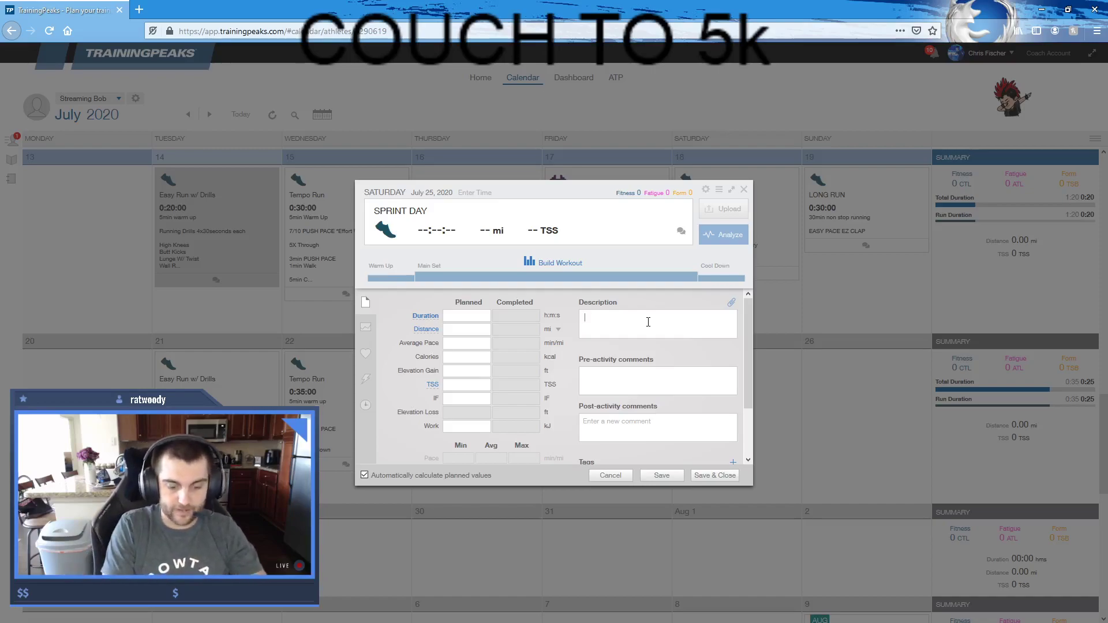
pyautogui.write('5min Warm up')
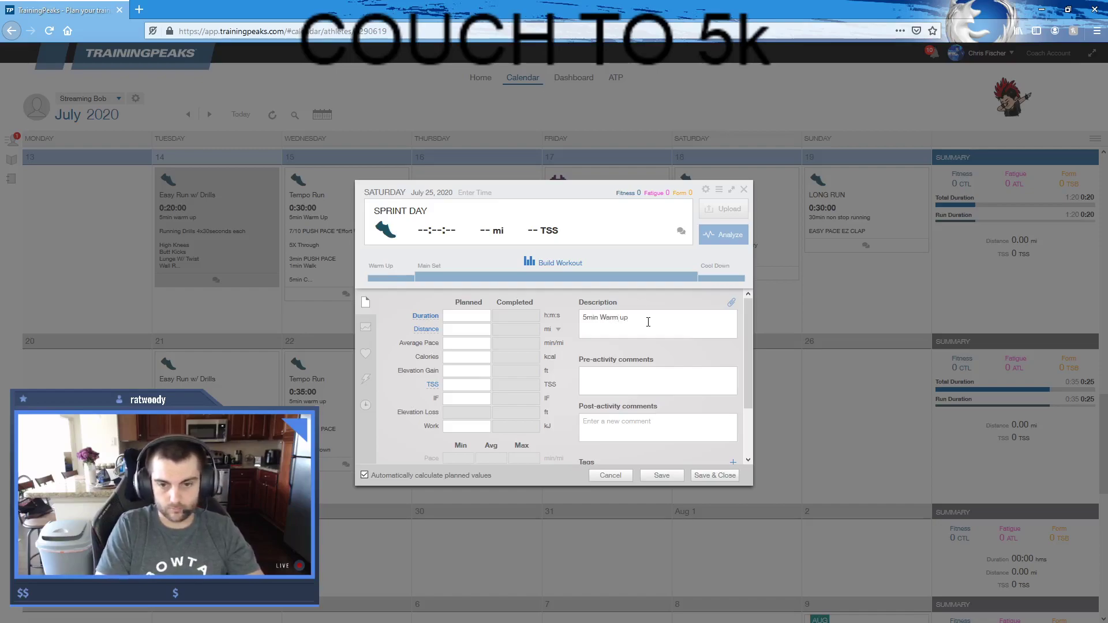
pyautogui.press('Return')
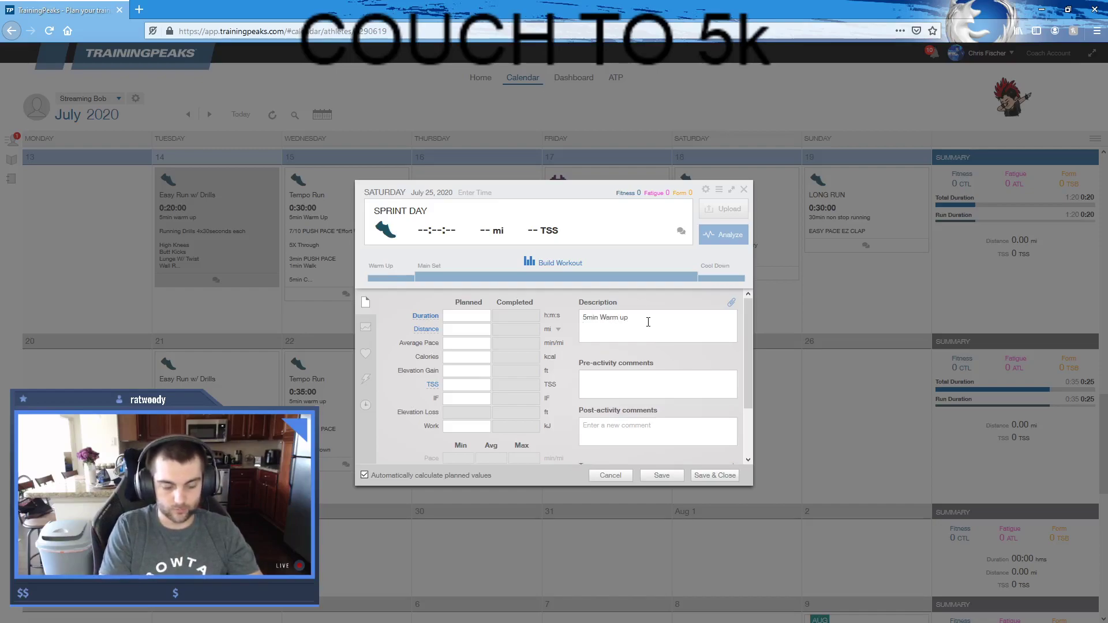
pyautogui.write('30sec EVERYTHING YOU GOT')
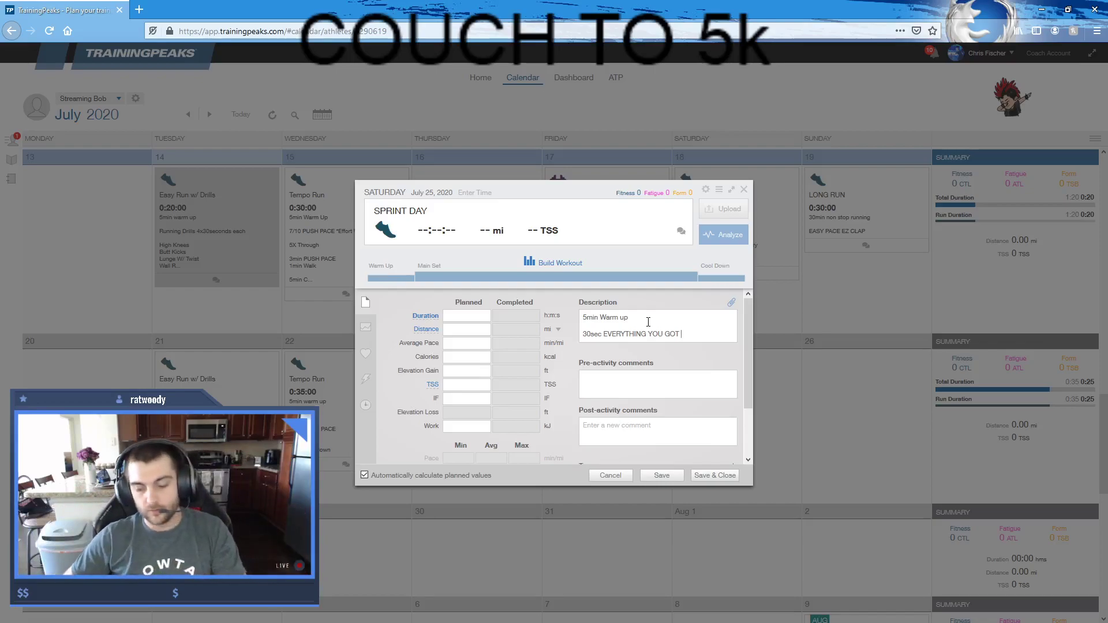
# - Extend the 30sec line of the description with "FULL LEEROY"
pyautogui.moveTo(583, 333); pyautogui.dragTo(742, 353)
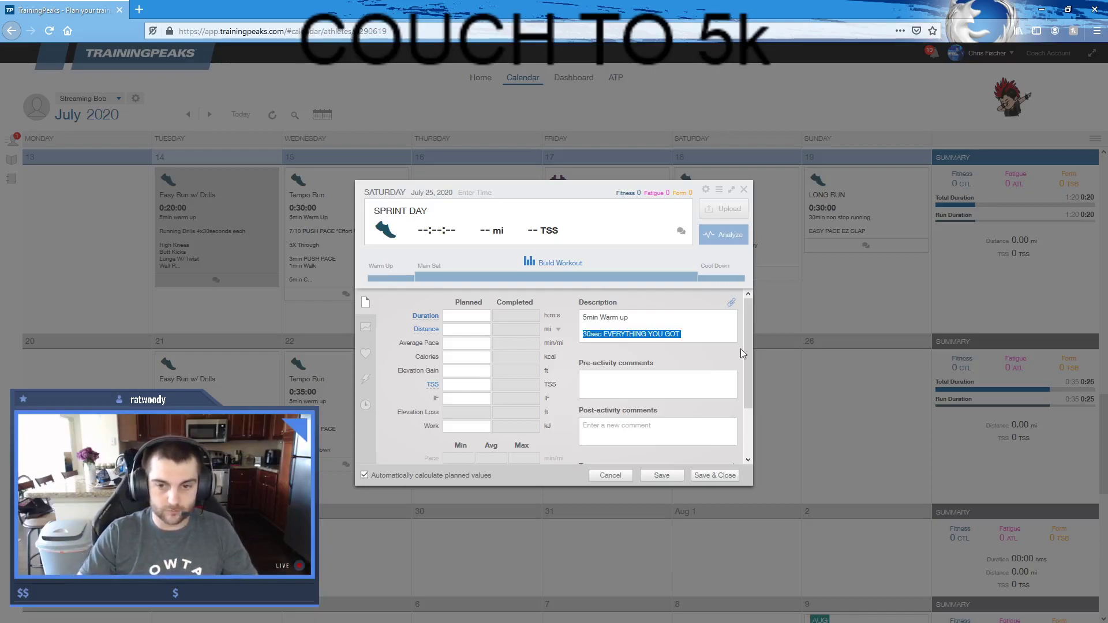
pyautogui.click(723, 334)
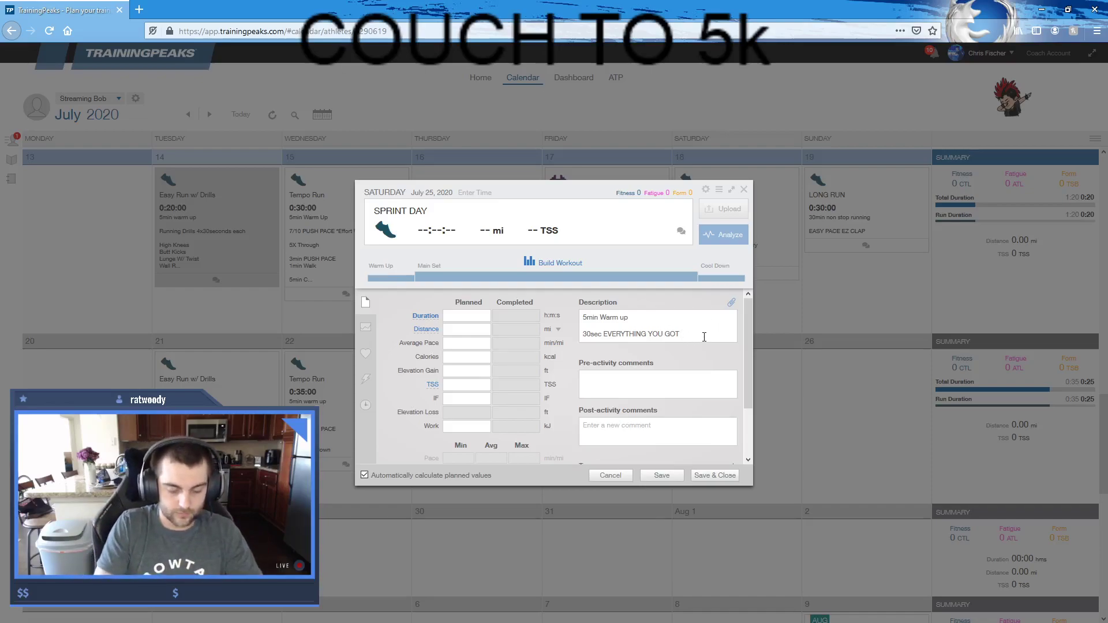
pyautogui.write('FULL HERO')
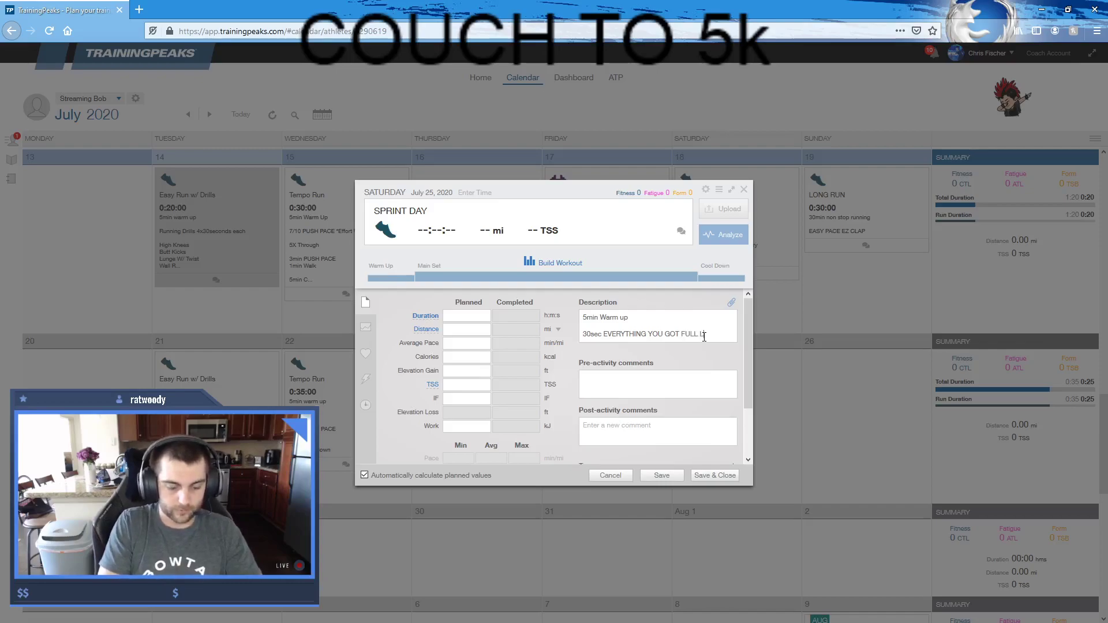
pyautogui.write('Y')
pyautogui.press('Return')
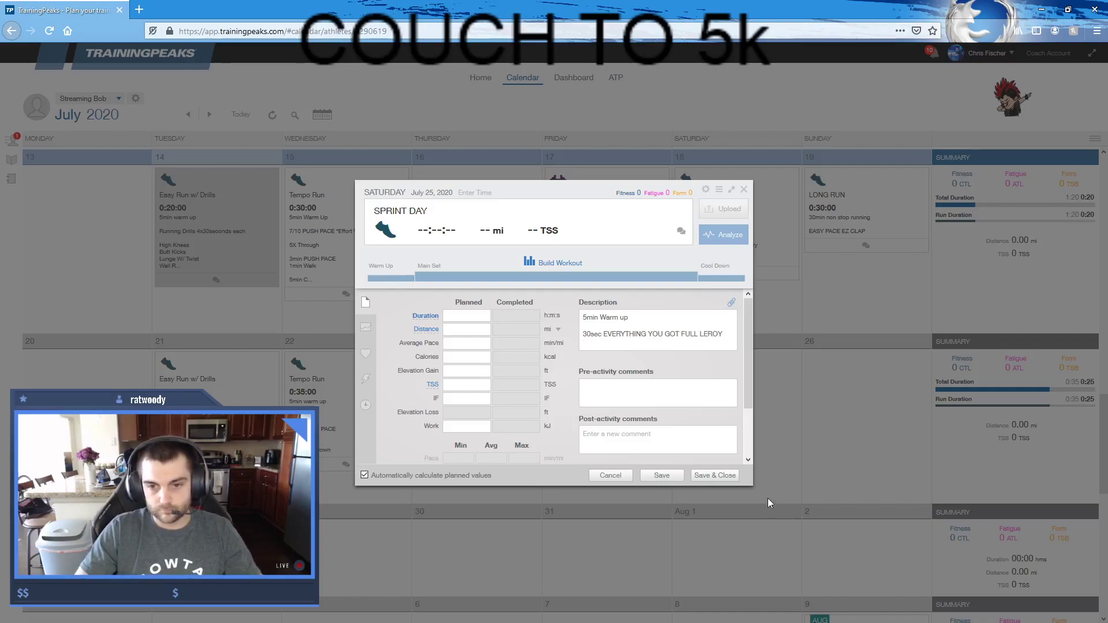
pyautogui.write('E')
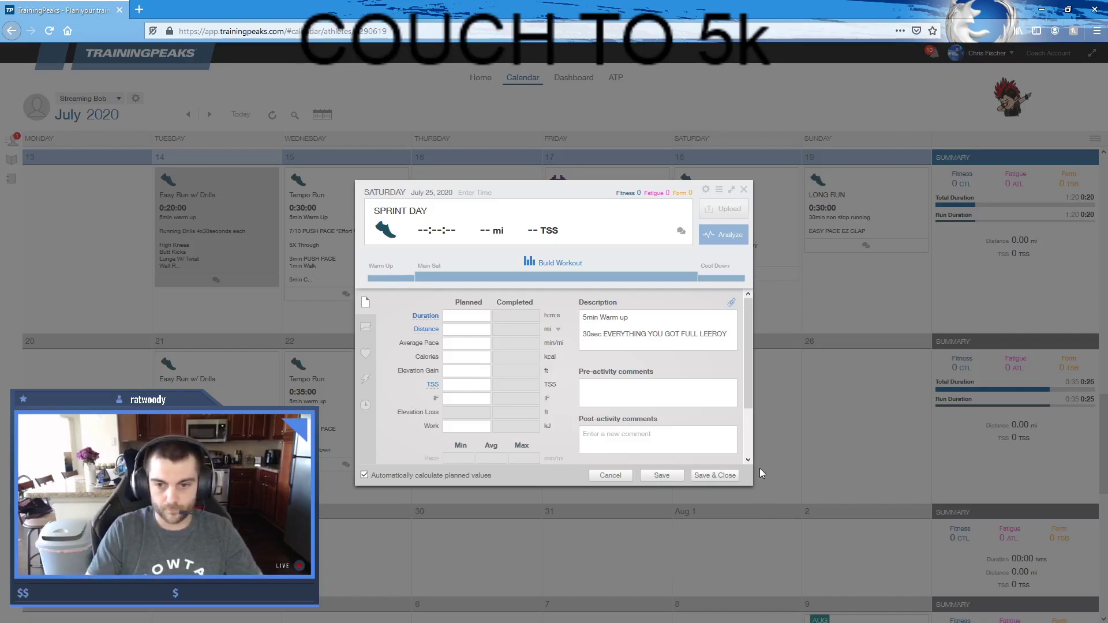
# - Add "full recovery" below the 30sec line and "5xthrough" above it, separated from the warm-up by a blank line
pyautogui.click(670, 349)
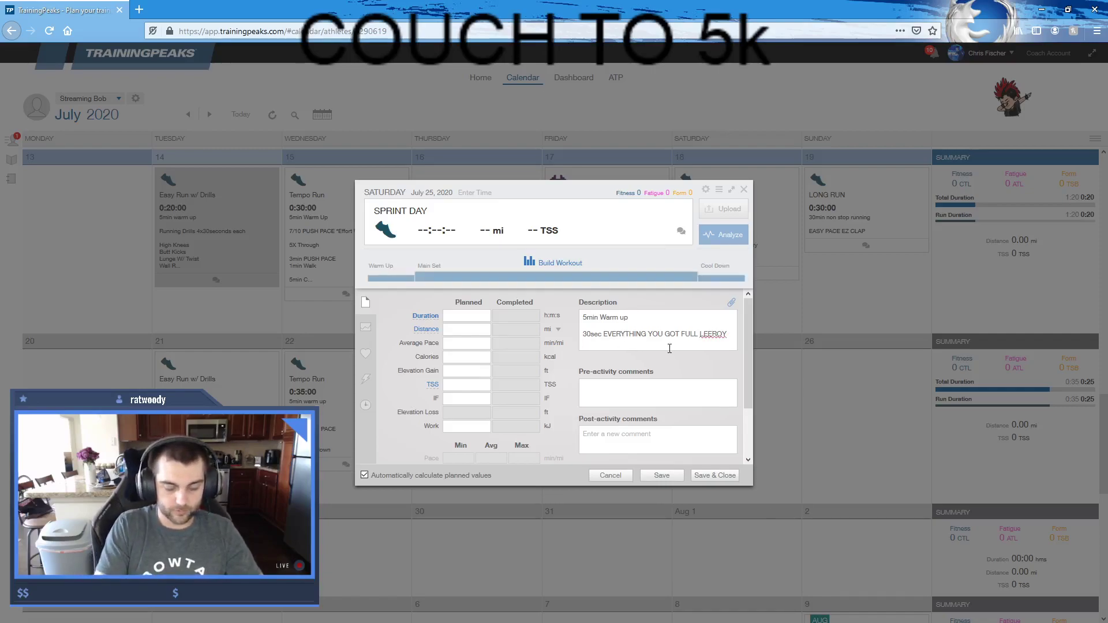
pyautogui.write('full recovery')
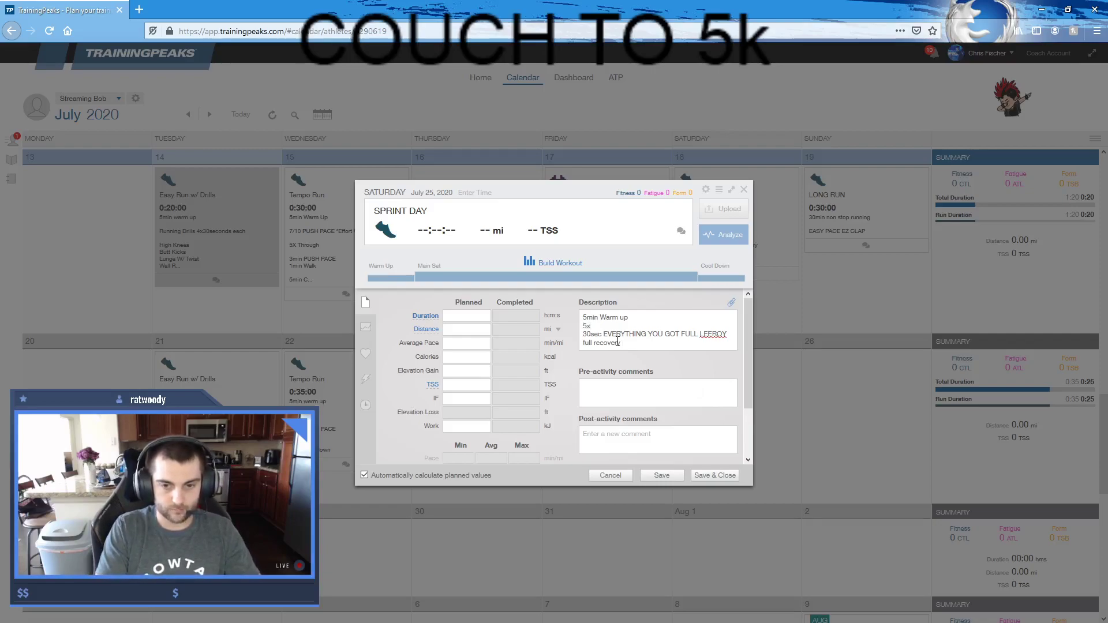
pyautogui.press('BackSpace')
pyautogui.press('Return')
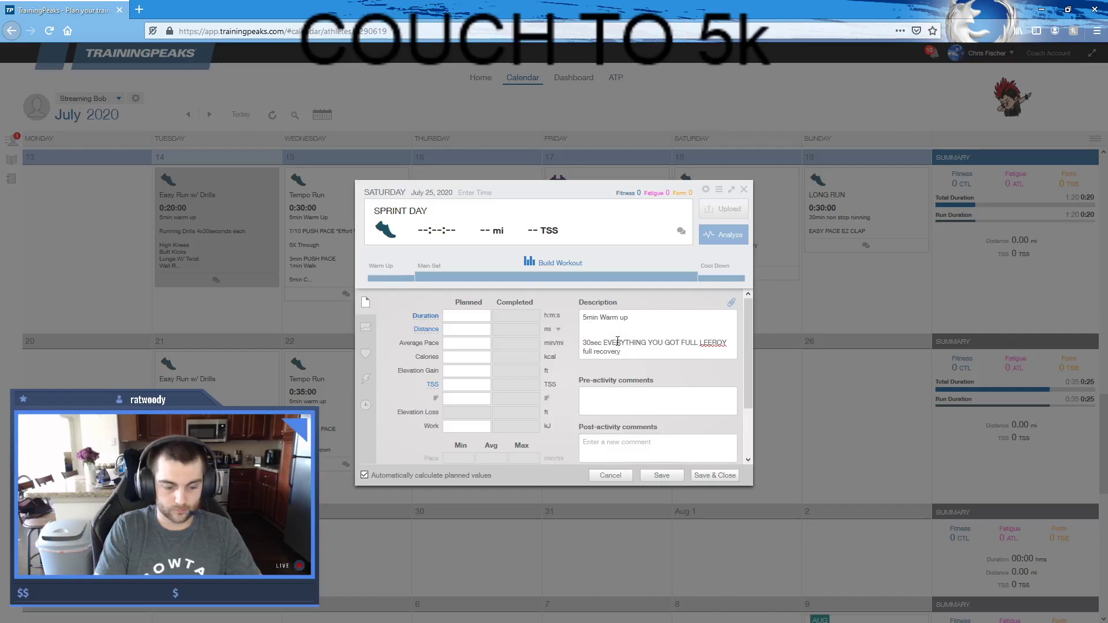
pyautogui.write('5xthrough')
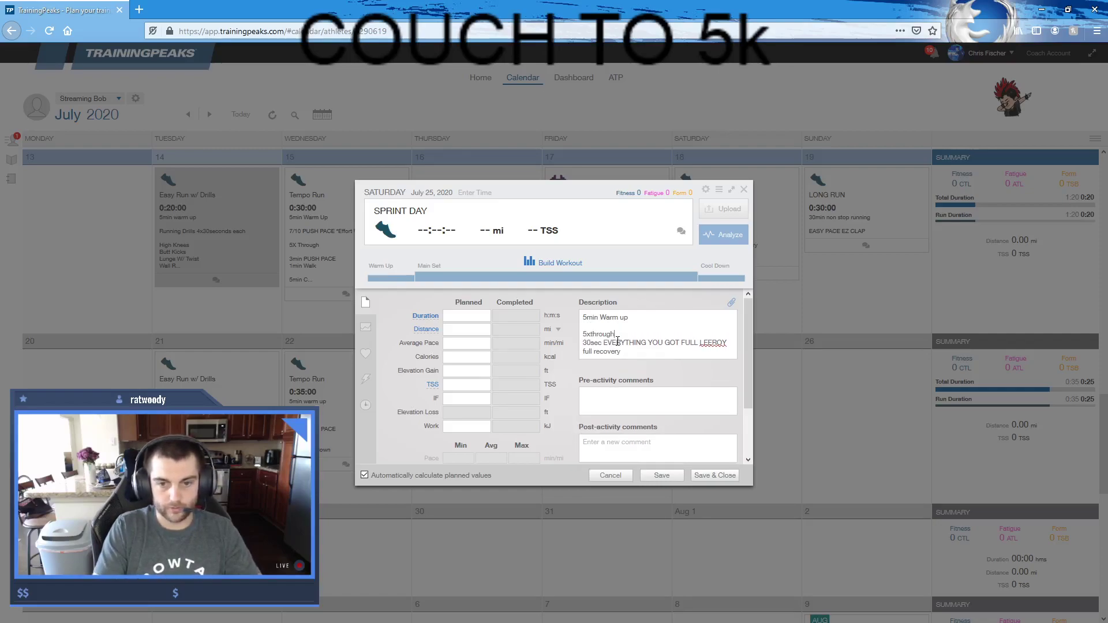
# - Finish the description with "5min Cooldown" after a blank line, then save and close the sprint workout
pyautogui.click(648, 356)
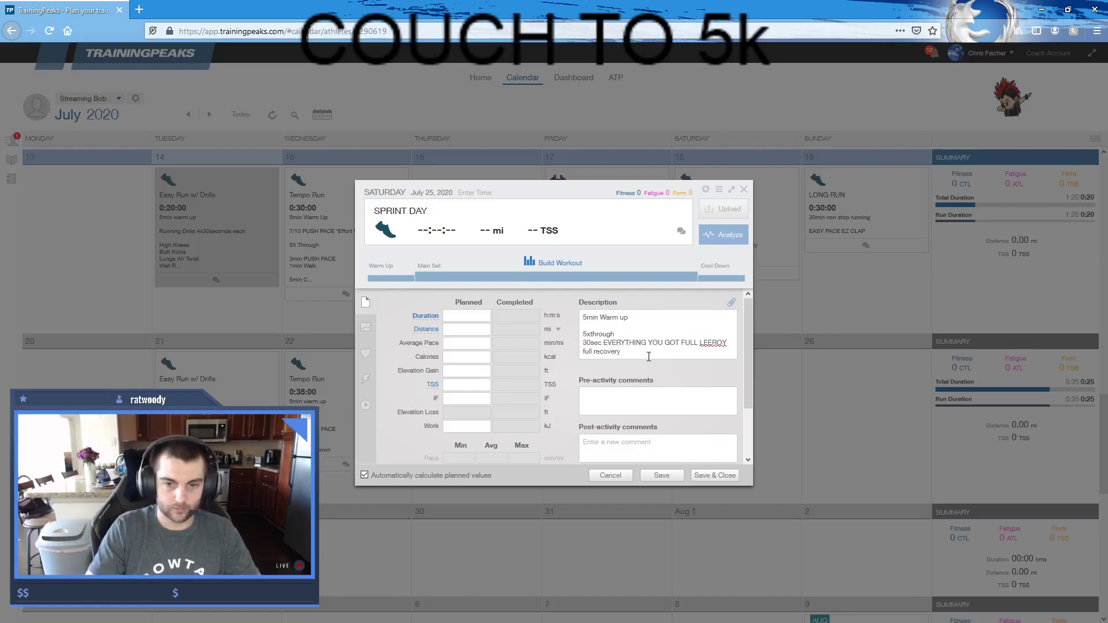
pyautogui.press('Return')
pyautogui.press('Return')
pyautogui.write('5min Cooldown')
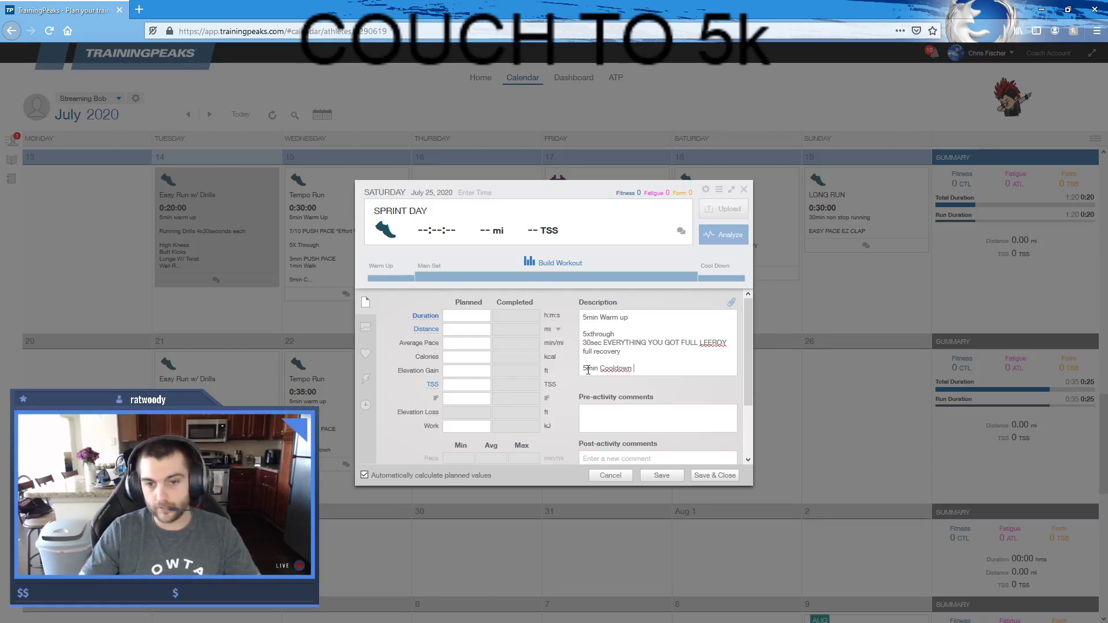
pyautogui.click(717, 476)
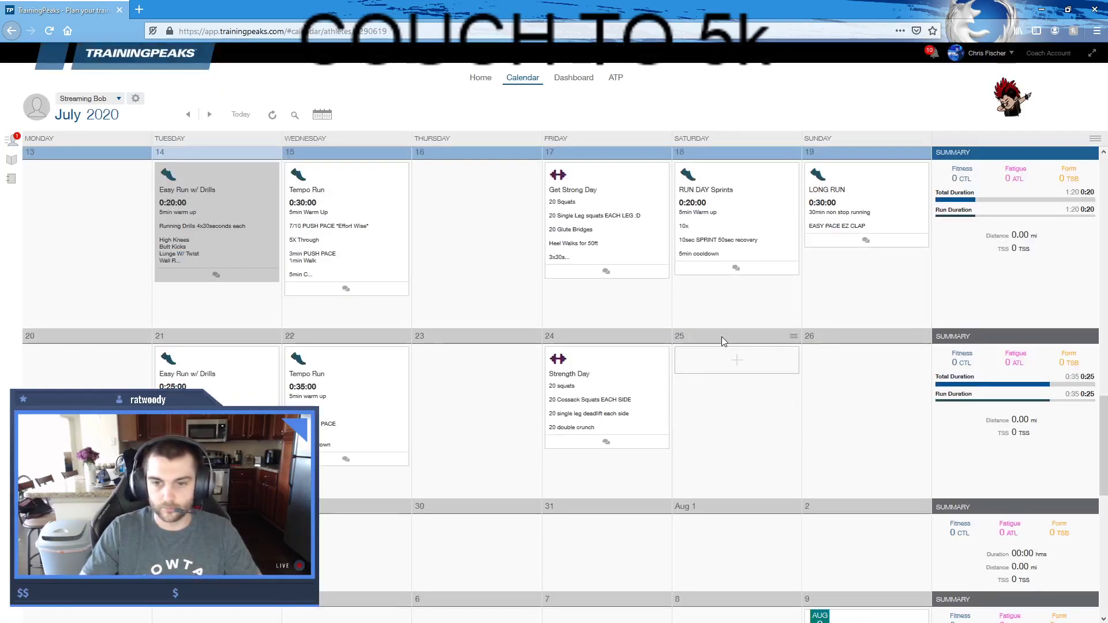
# - Add a run workout on Sunday, July 26 titled "Long Run" with a planned duration of 35 minutes
pyautogui.click(860, 370)
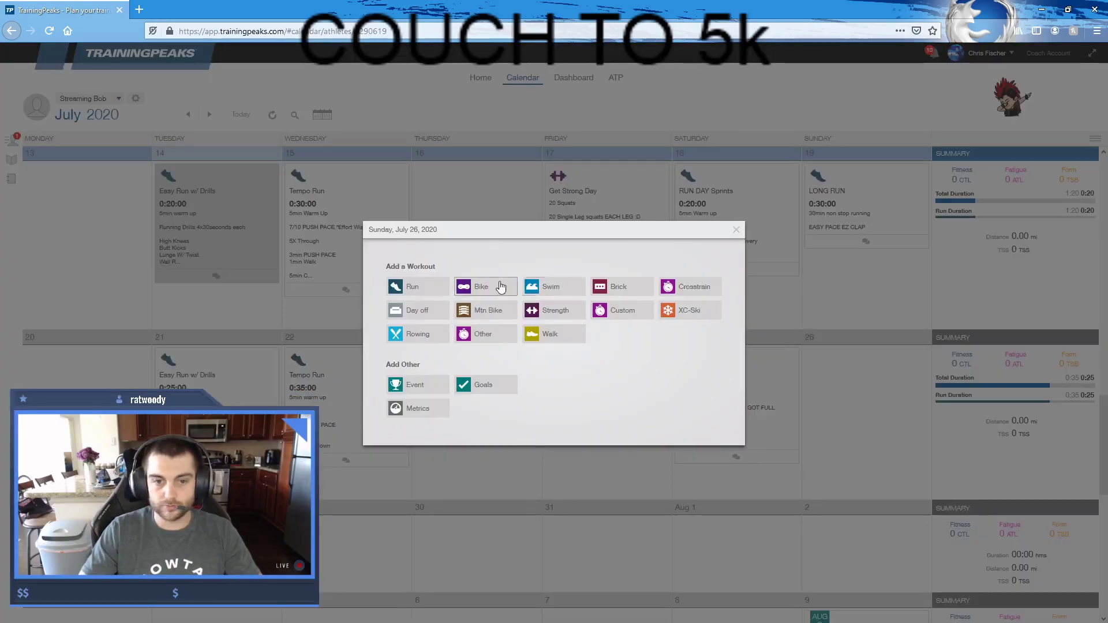
pyautogui.click(420, 292)
pyautogui.write('Long Run')
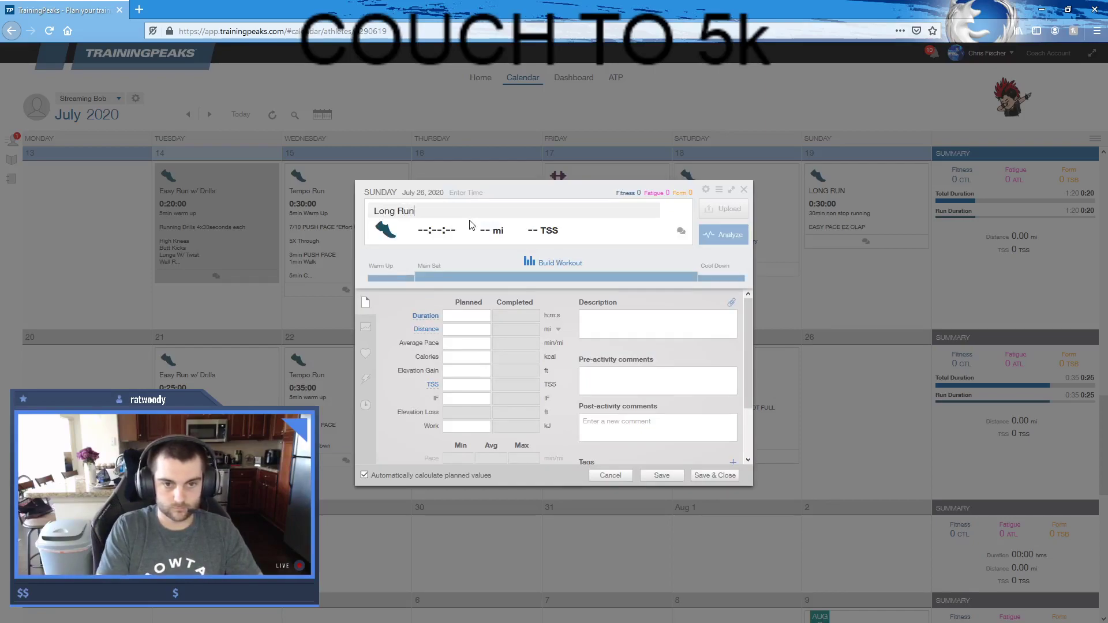
pyautogui.click(696, 328)
pyautogui.click(469, 314)
pyautogui.write('35')
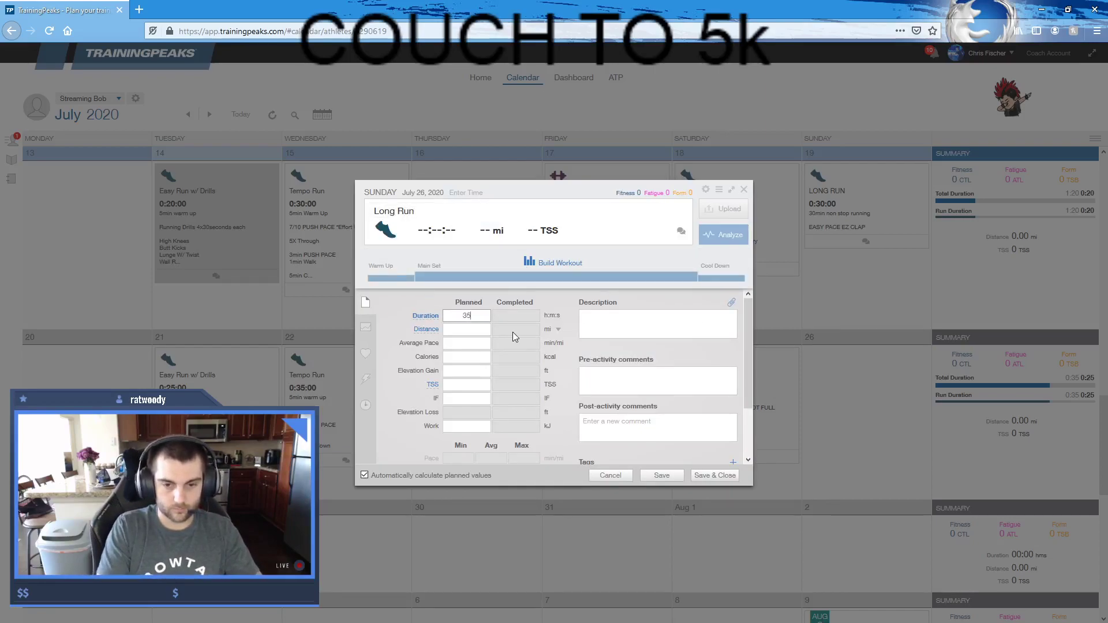
# - Describe the long run as "35min Long run playing pokemon no kap EZ clap", then save and close it
pyautogui.click(667, 325)
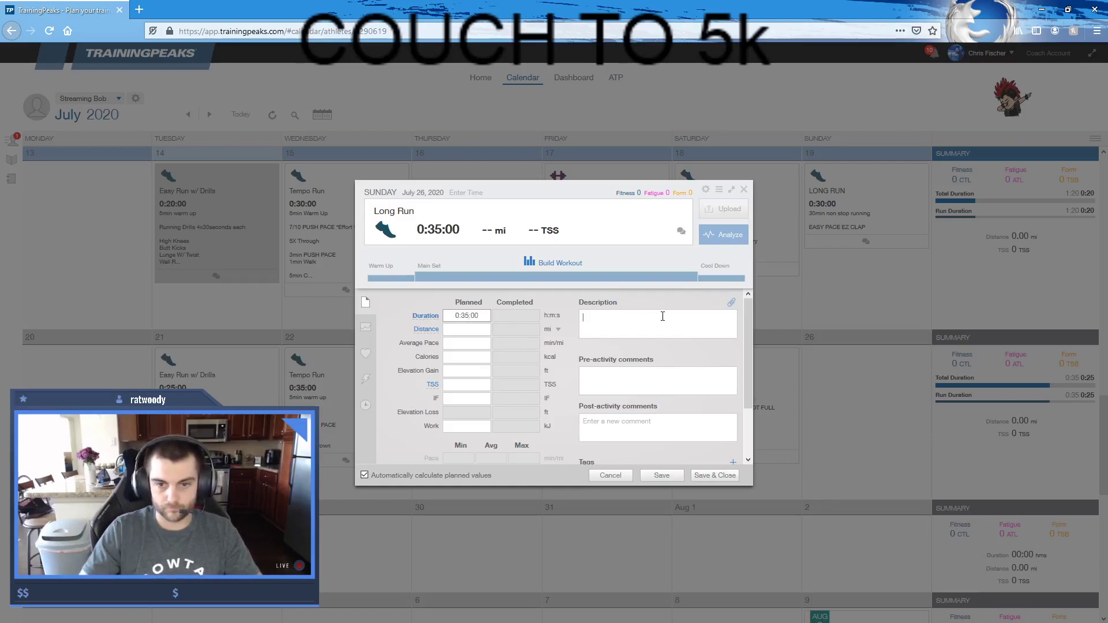
pyautogui.write('35min ')
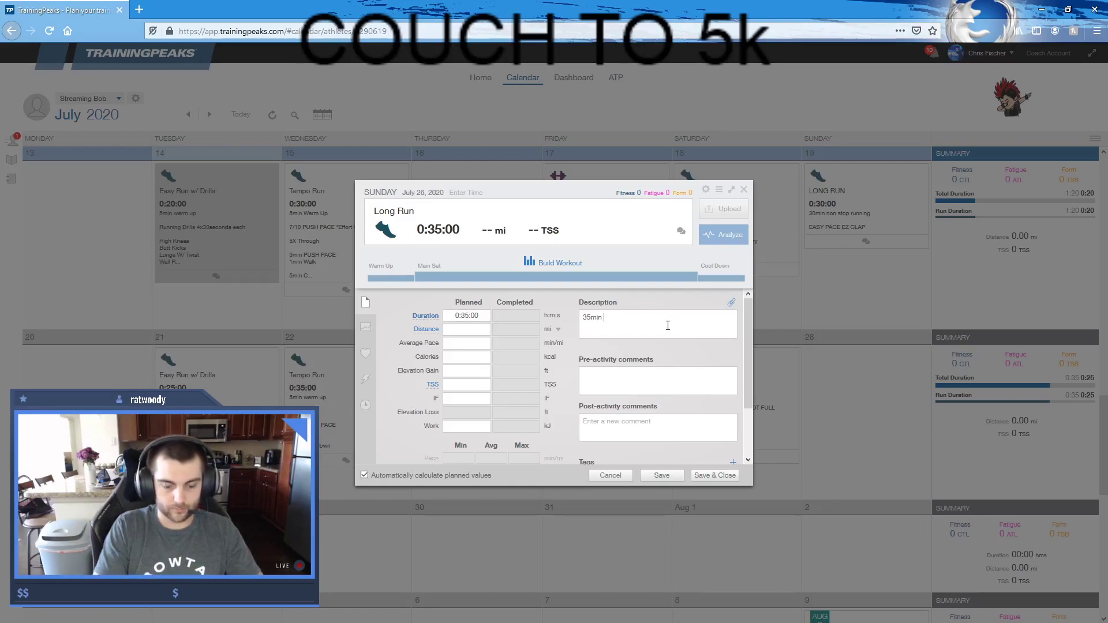
pyautogui.write('Long run')
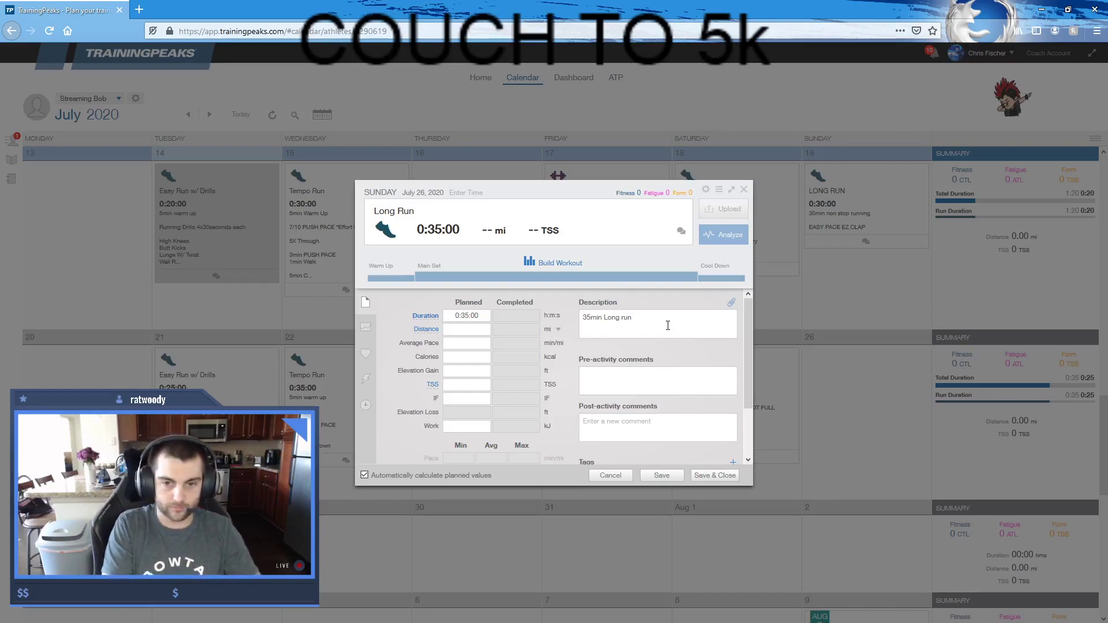
pyautogui.write('play')
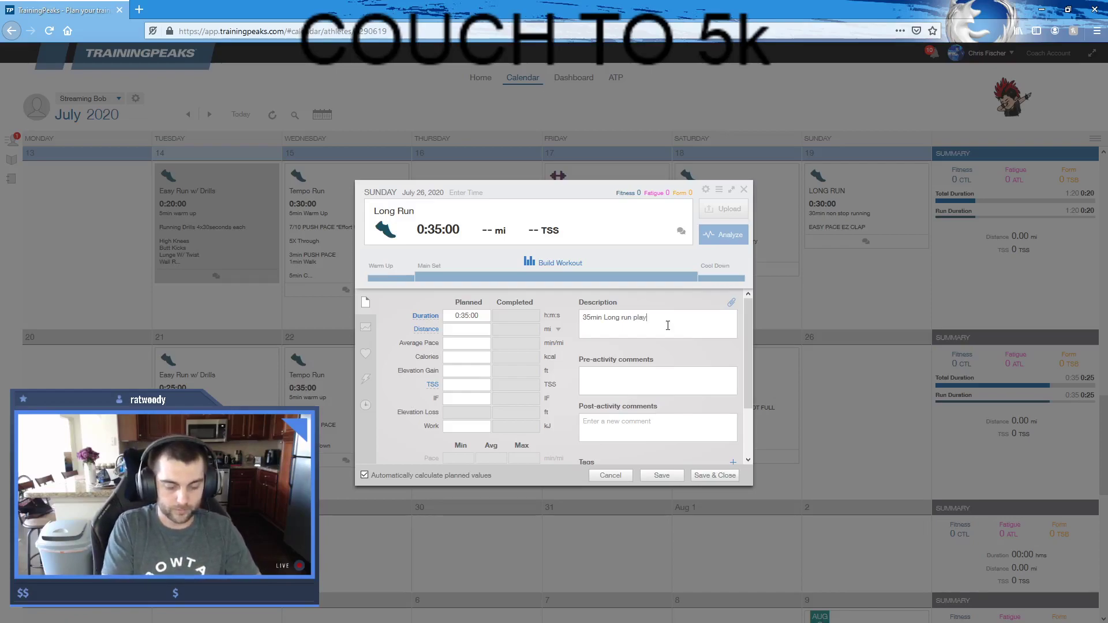
pyautogui.write('ing pokemon inc')
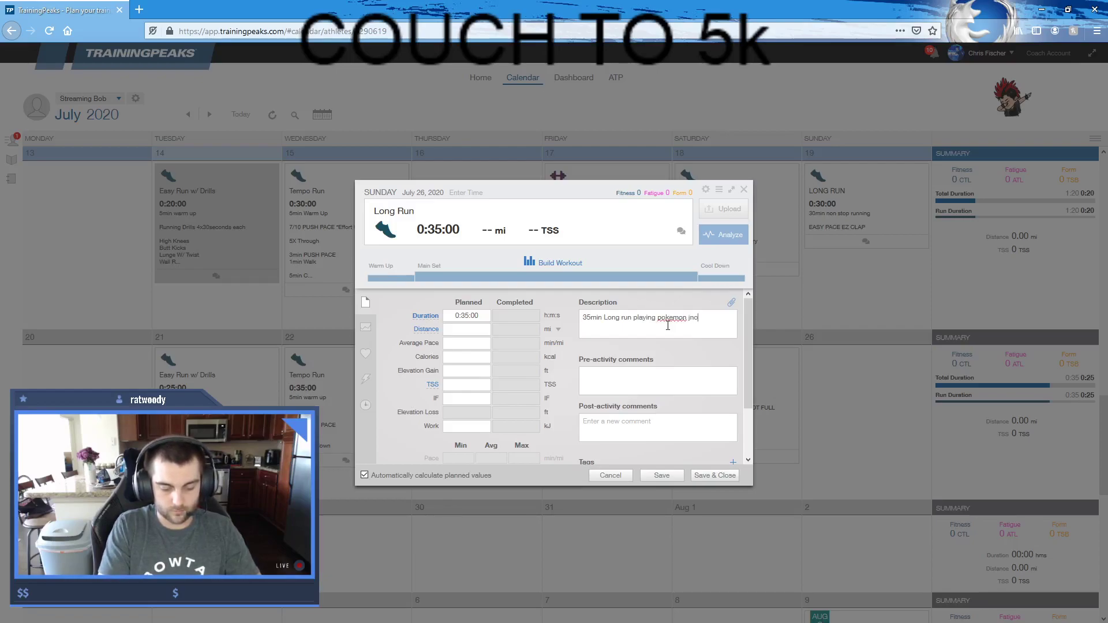
pyautogui.press('BackSpace')
pyautogui.write('g ca')
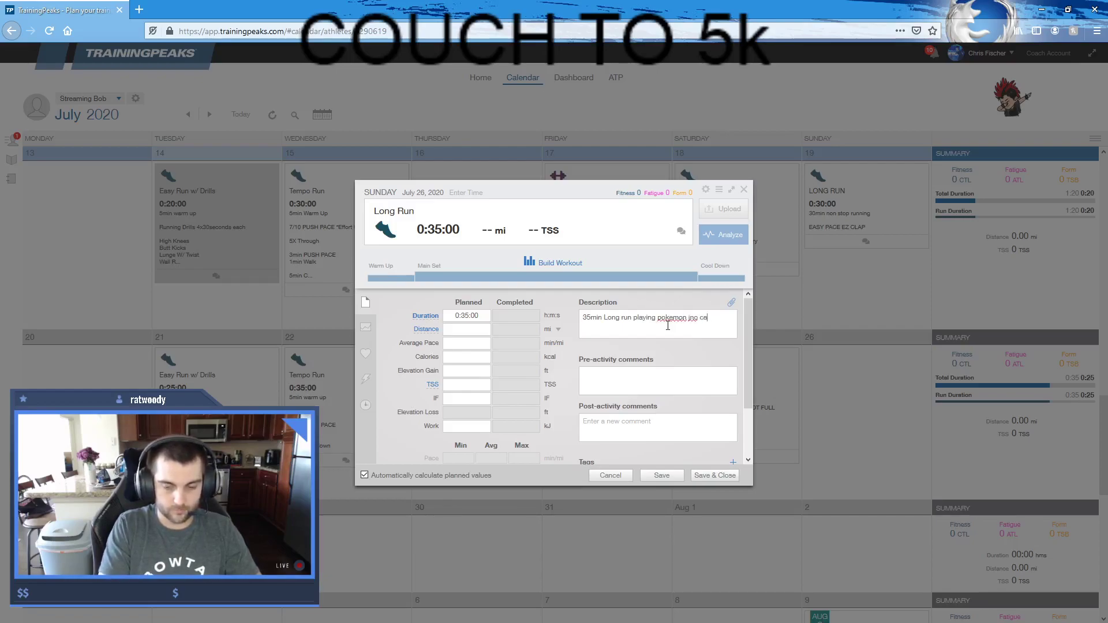
pyautogui.press('BackSpace')
pyautogui.press('BackSpace')
pyautogui.press('BackSpace')
pyautogui.press('BackSpace')
pyautogui.press('BackSpace')
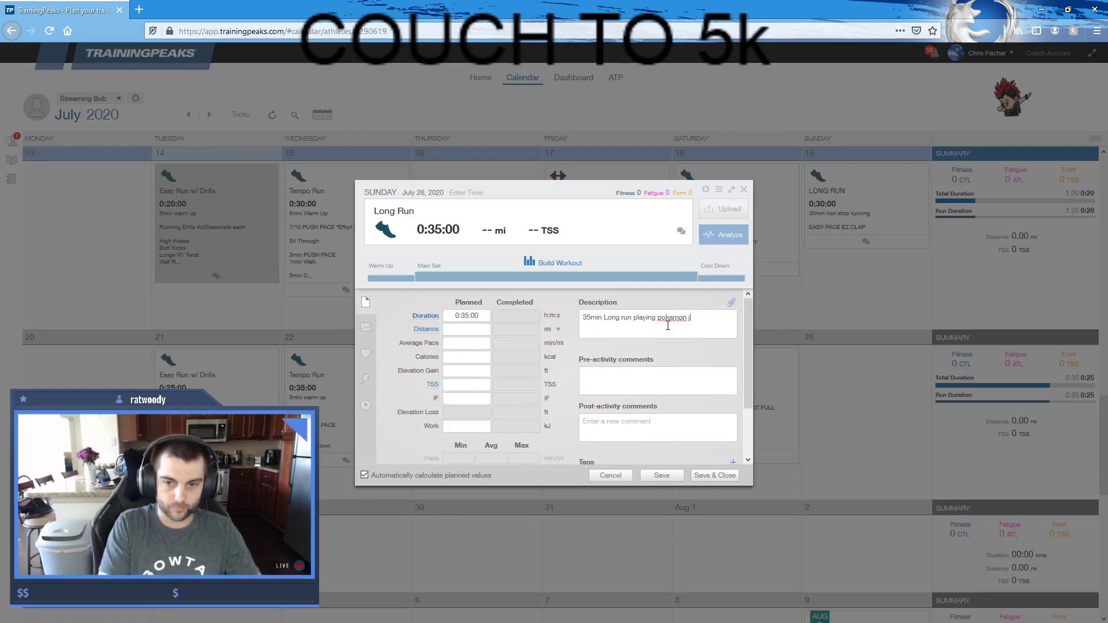
pyautogui.write('no kap')
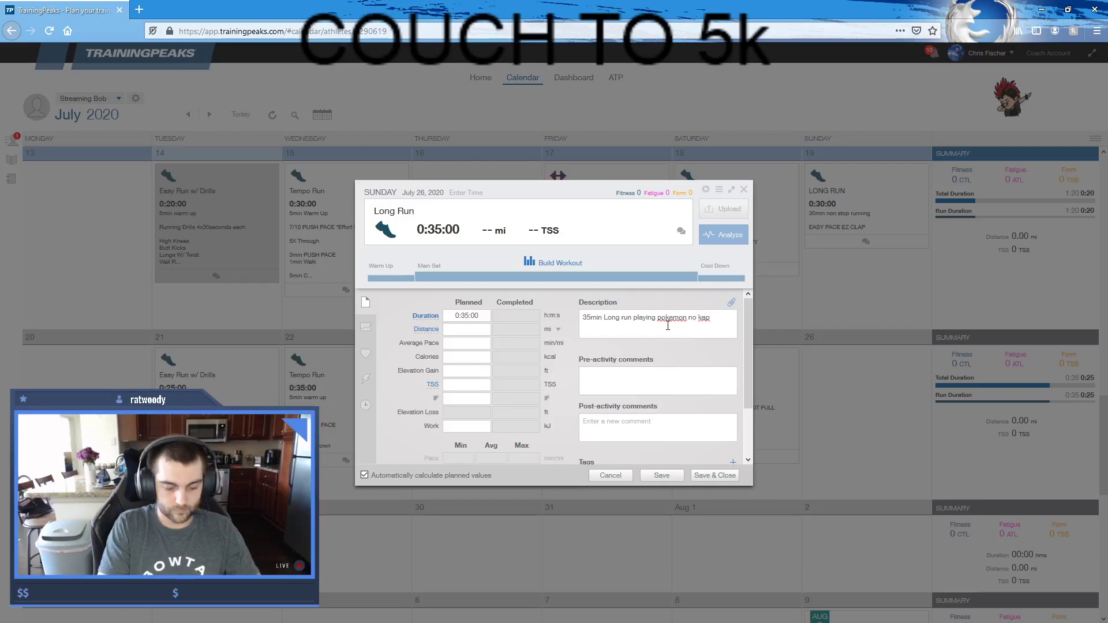
pyautogui.write(' EZ clap')
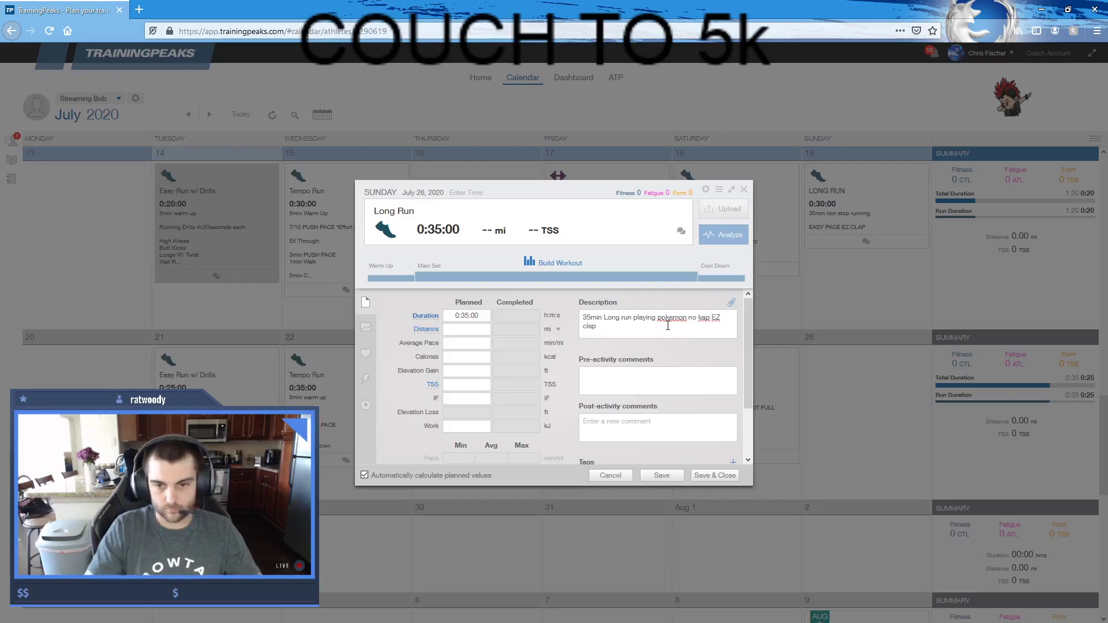
pyautogui.click(727, 478)
pyautogui.scroll(-1, 749, 295)
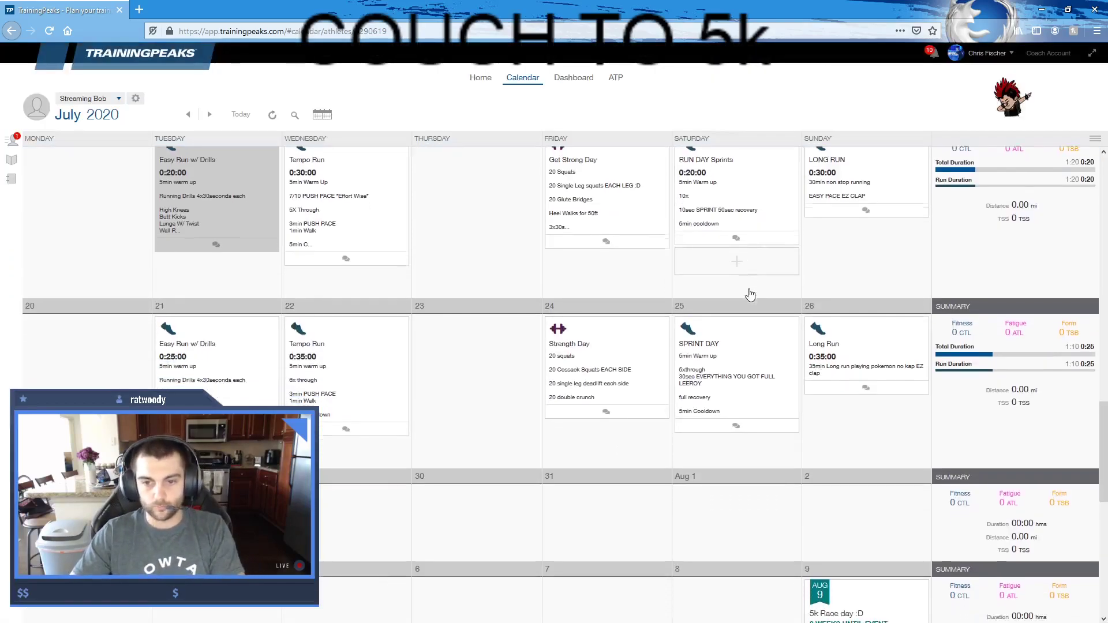
pyautogui.scroll(2, 781, 258)
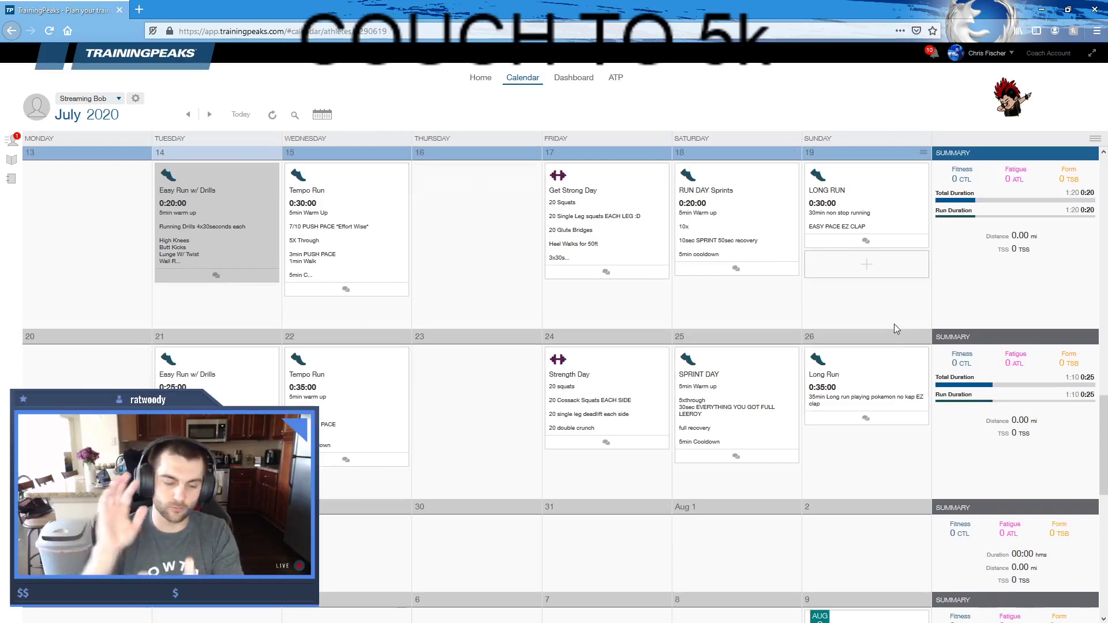
pyautogui.scroll(-4, 848, 259)
pyautogui.scroll(1, 858, 349)
pyautogui.scroll(-1, 850, 368)
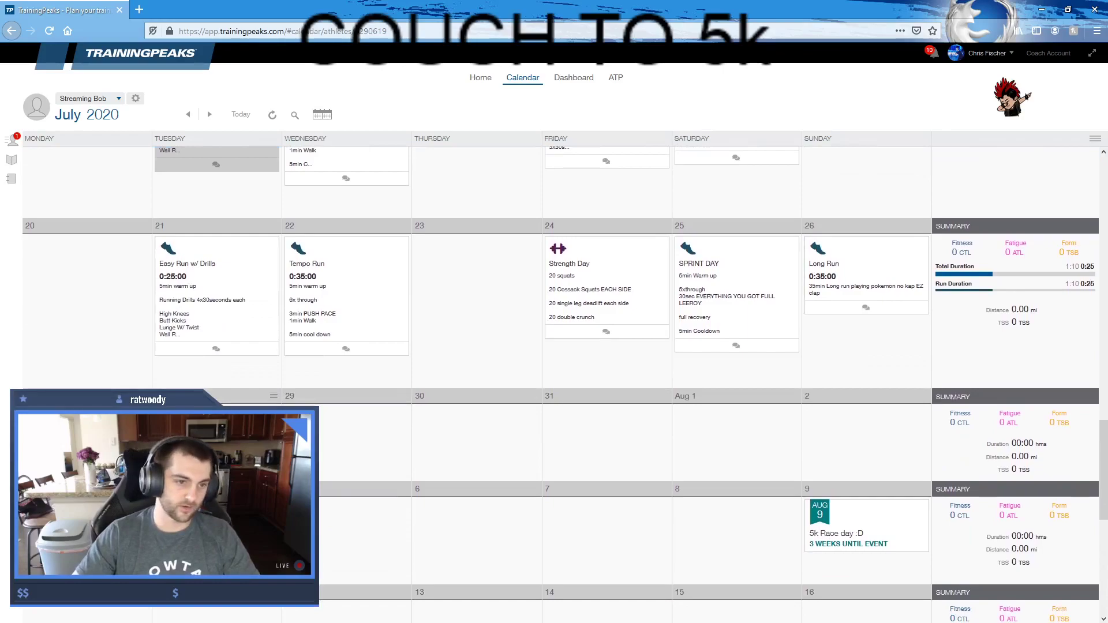
pyautogui.click(231, 445)
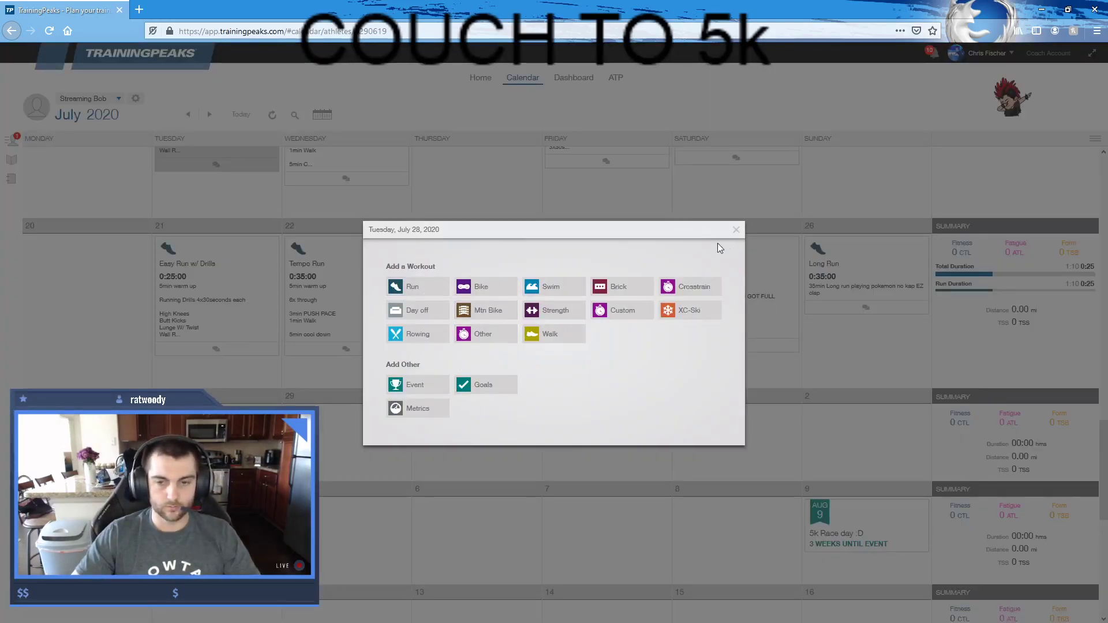
pyautogui.click(736, 229)
pyautogui.click(231, 444)
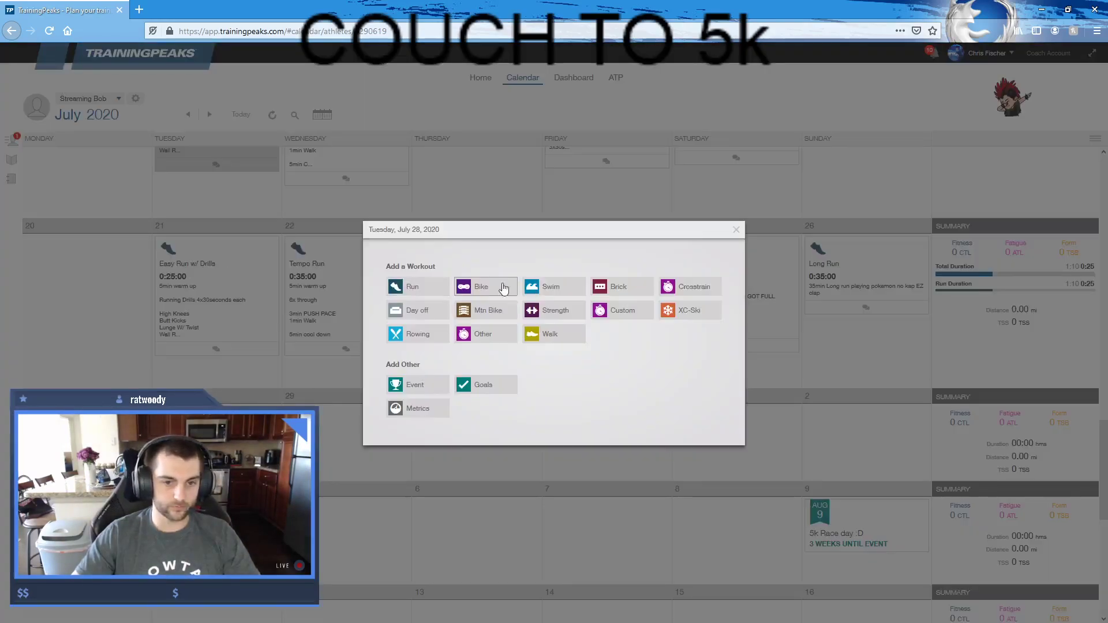
pyautogui.click(736, 229)
pyautogui.rightClick(213, 306)
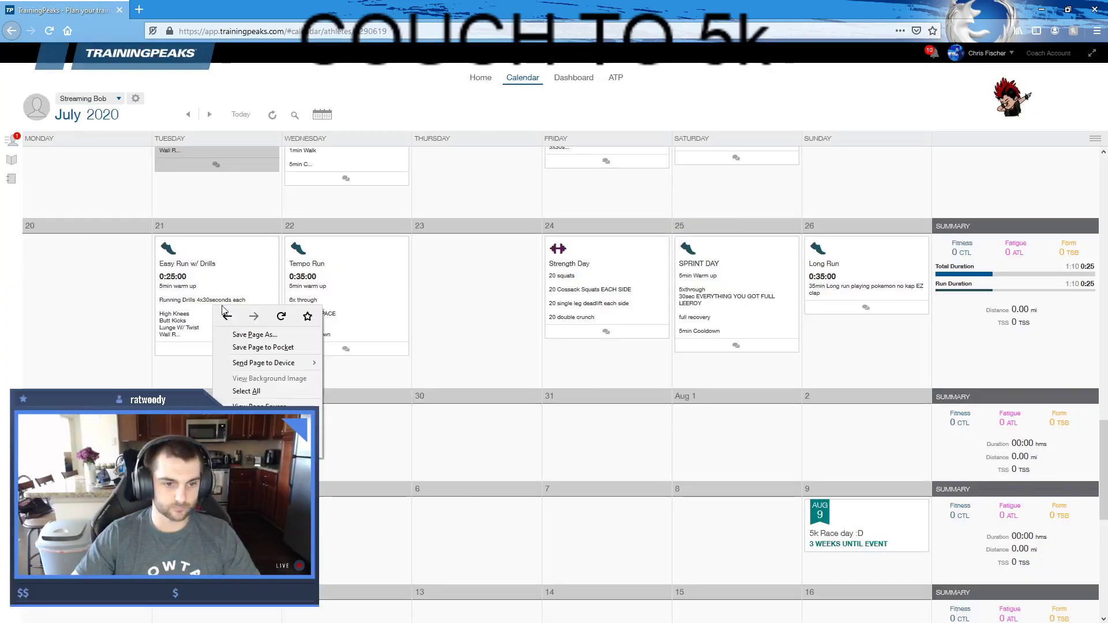
# - Add the saved "Easy Run w/ Drills" workout from the workout library to Tuesday, July 28
pyautogui.click(12, 180)
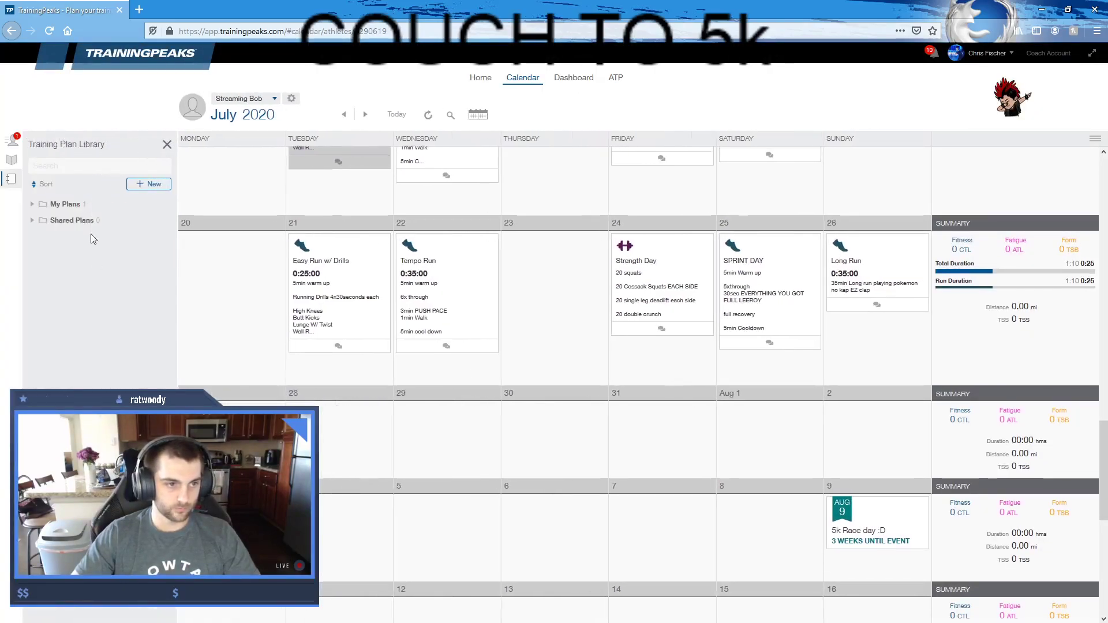
pyautogui.click(11, 159)
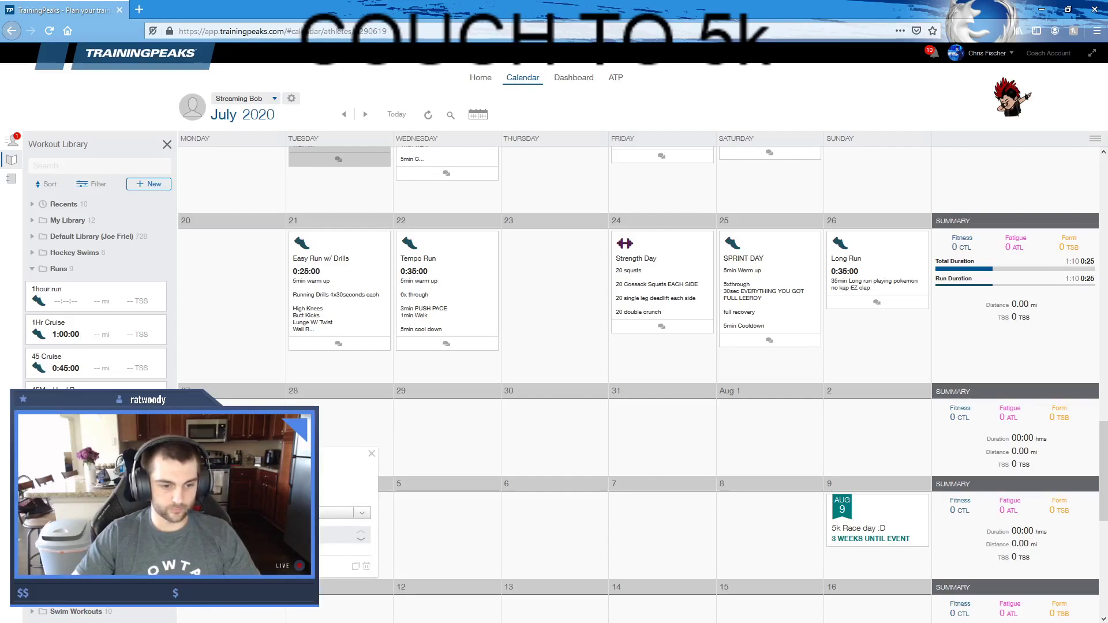
pyautogui.moveTo(554, 416); pyautogui.dragTo(337, 417)
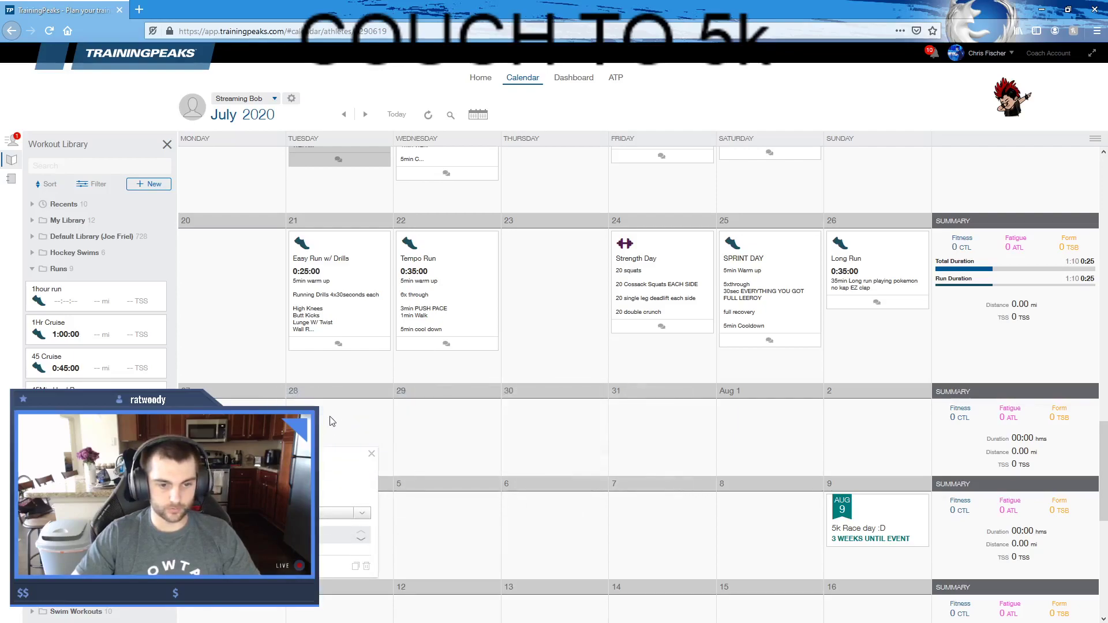
pyautogui.click(371, 455)
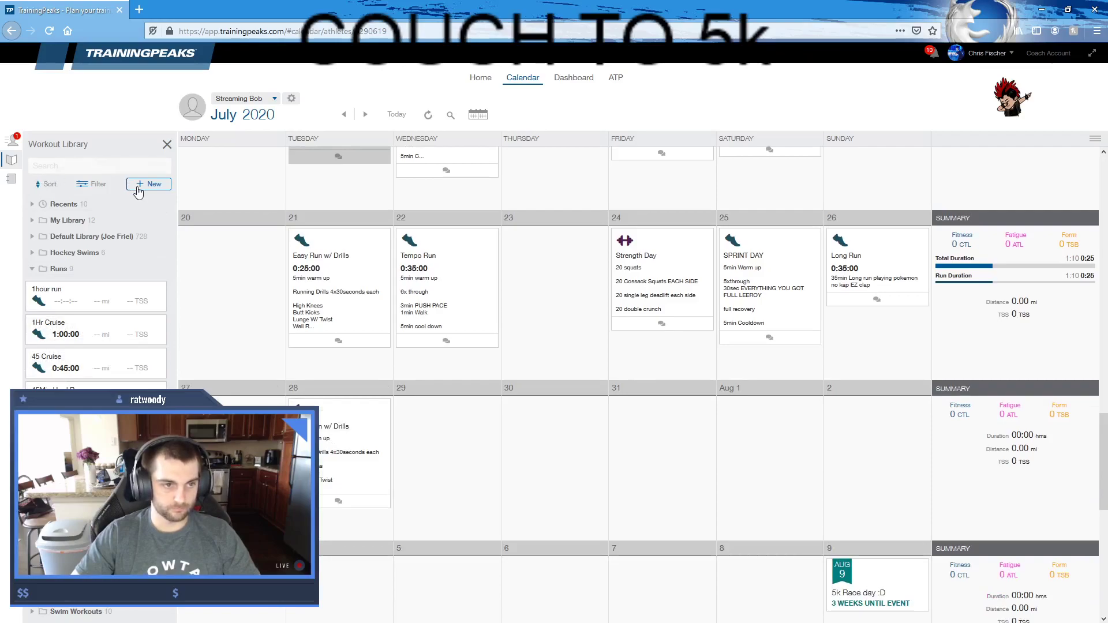
# - Open the July 28 Easy Run w/ Drills workout and add "Fast Feet" below "Wall Running" in its description
pyautogui.click(346, 447)
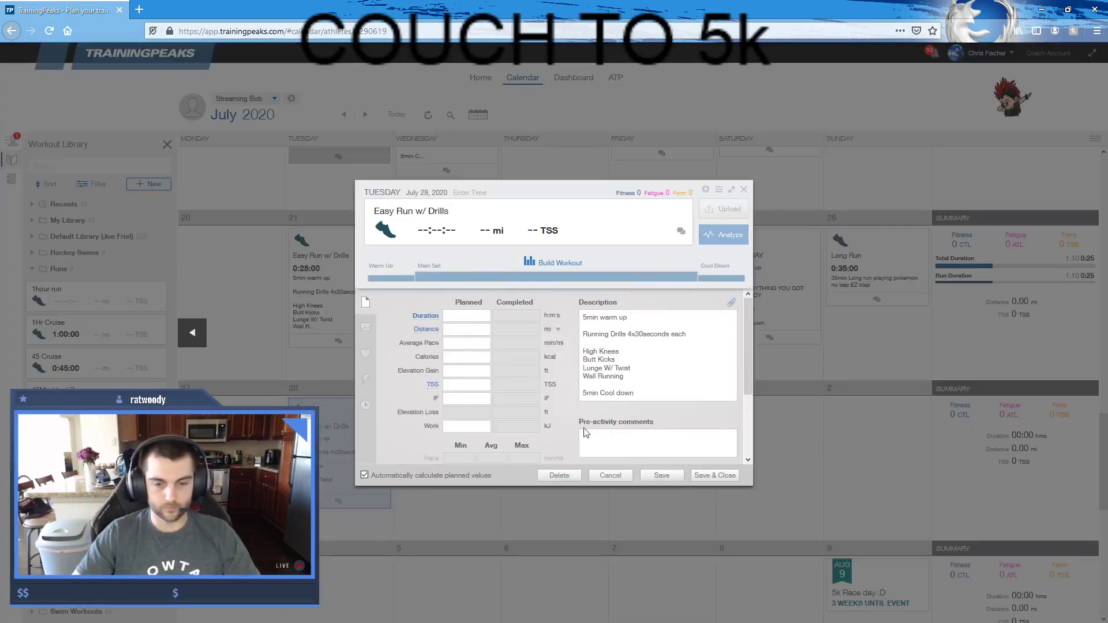
pyautogui.click(641, 380)
pyautogui.press('Return')
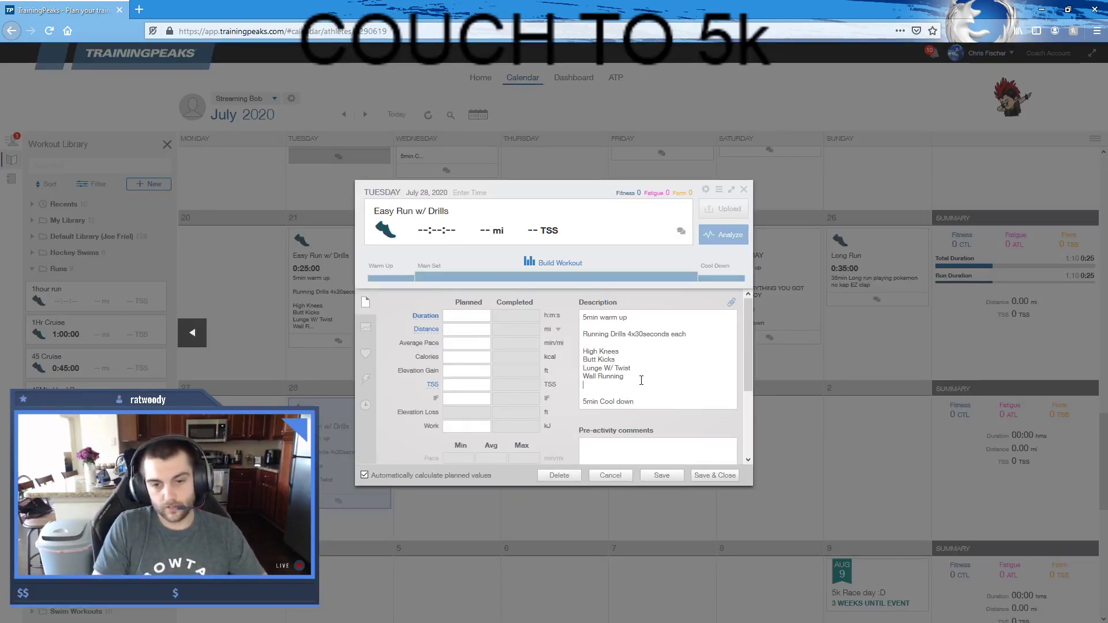
pyautogui.write('FAS')
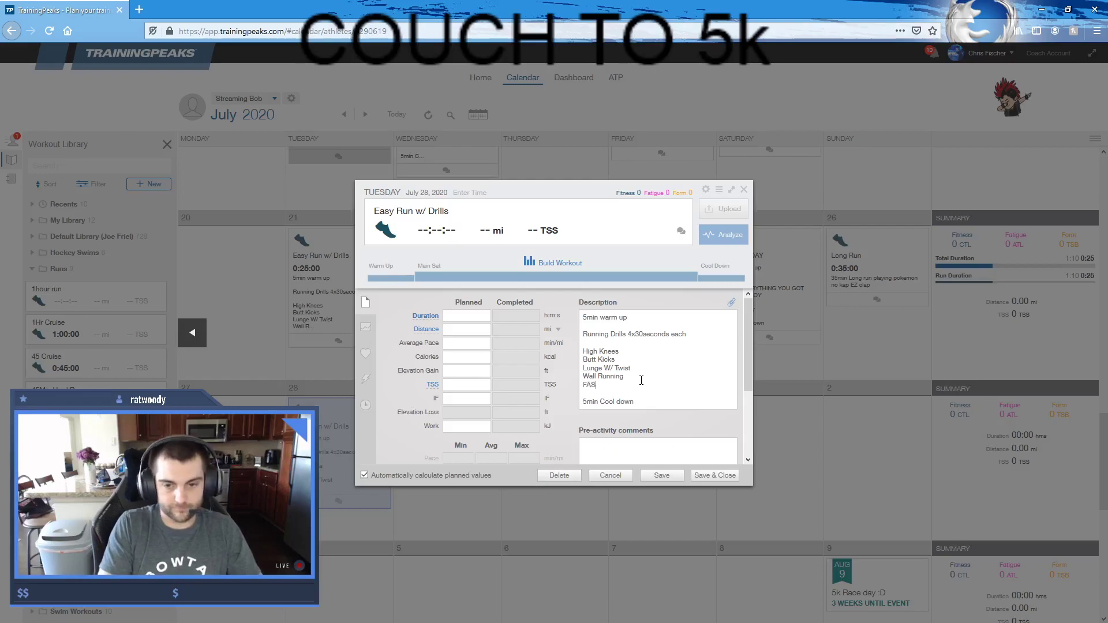
pyautogui.press('BackSpace')
pyautogui.press('BackSpace')
pyautogui.write('ast Feet')
pyautogui.press('Return')
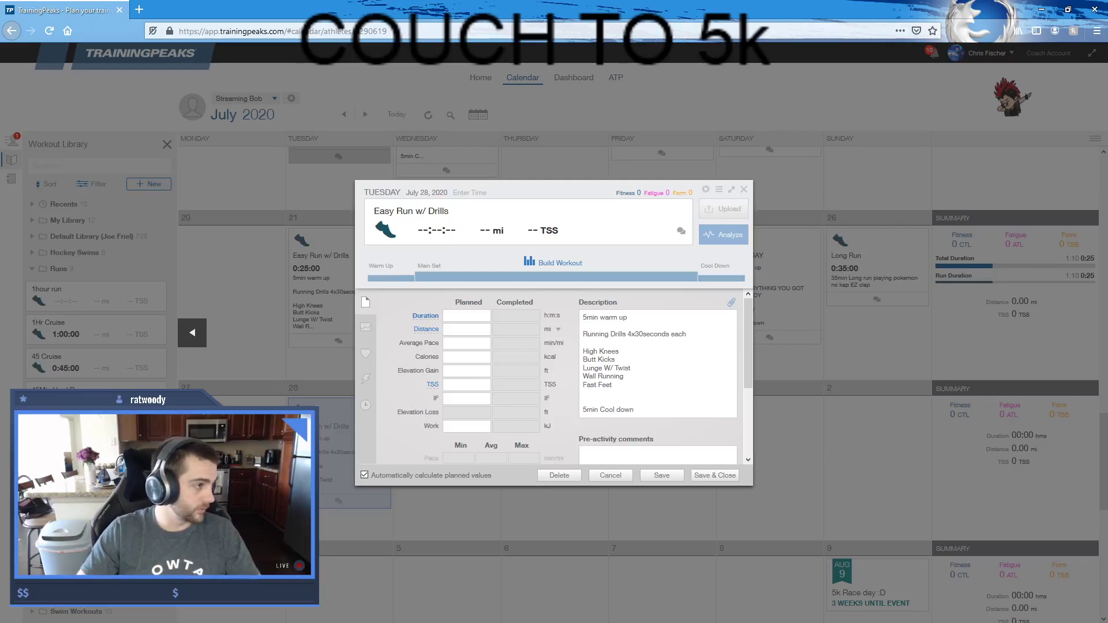
# - Insert a blank line above "Wall Running" in the drill list
pyautogui.press('Up')
pyautogui.press('Up')
pyautogui.press('Return')
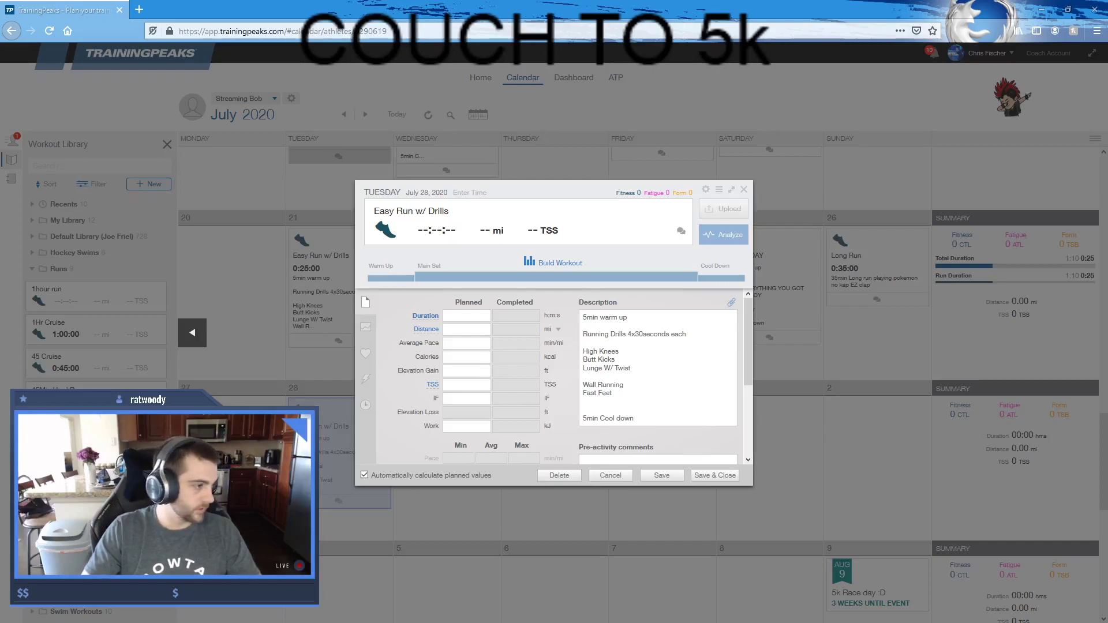
# - Switch to YouTube and watch the running technique video on body position, then return to the TrainingPeaks workout
pyautogui.hotkey('alt', 'Tab')
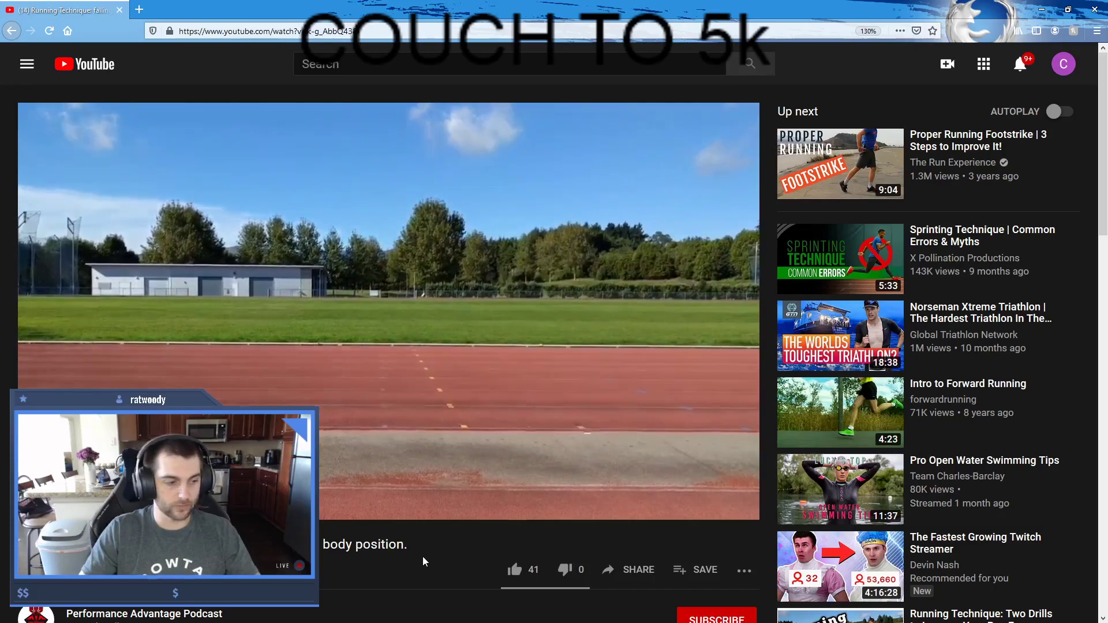
pyautogui.moveTo(358, 309)
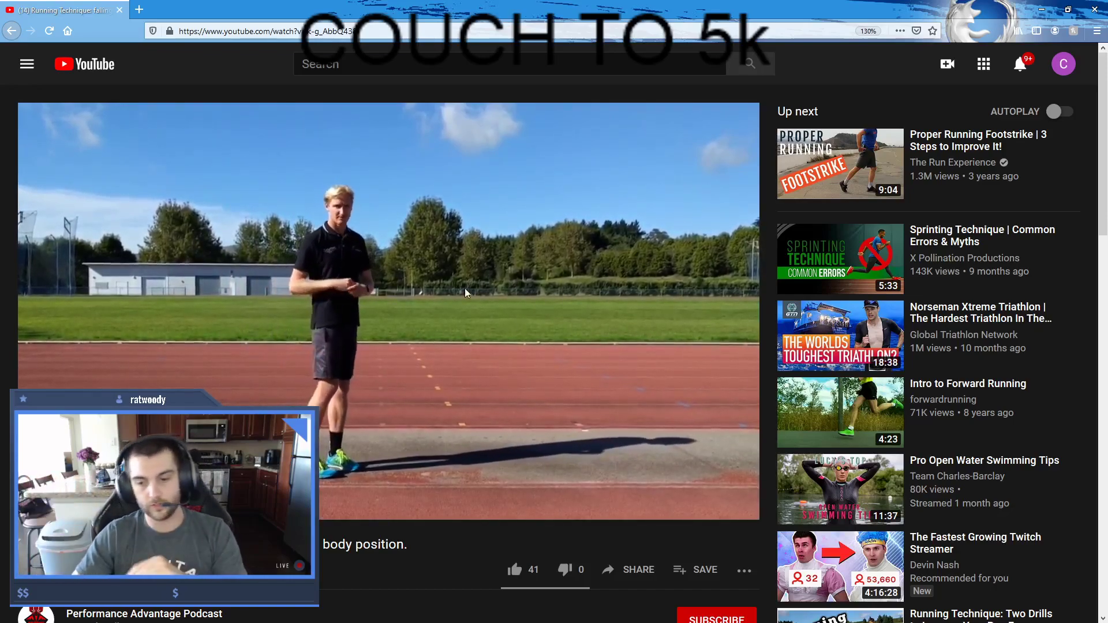
pyautogui.moveTo(539, 231)
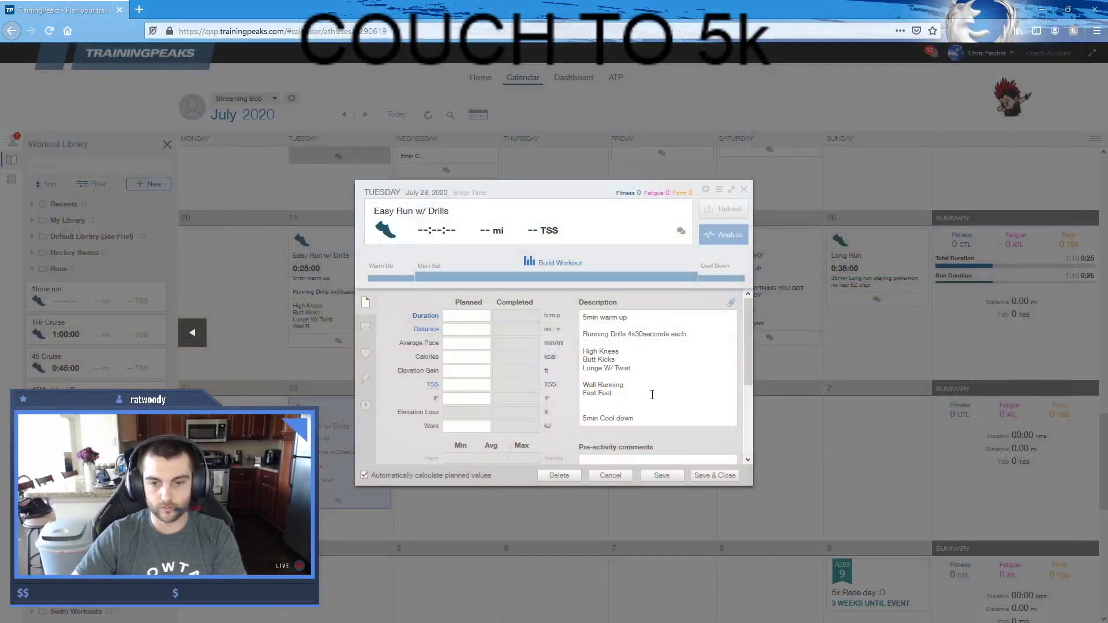
# - Add "Fall Forward and Run" on a new line below "Fast Feet" in the description
pyautogui.press('Return')
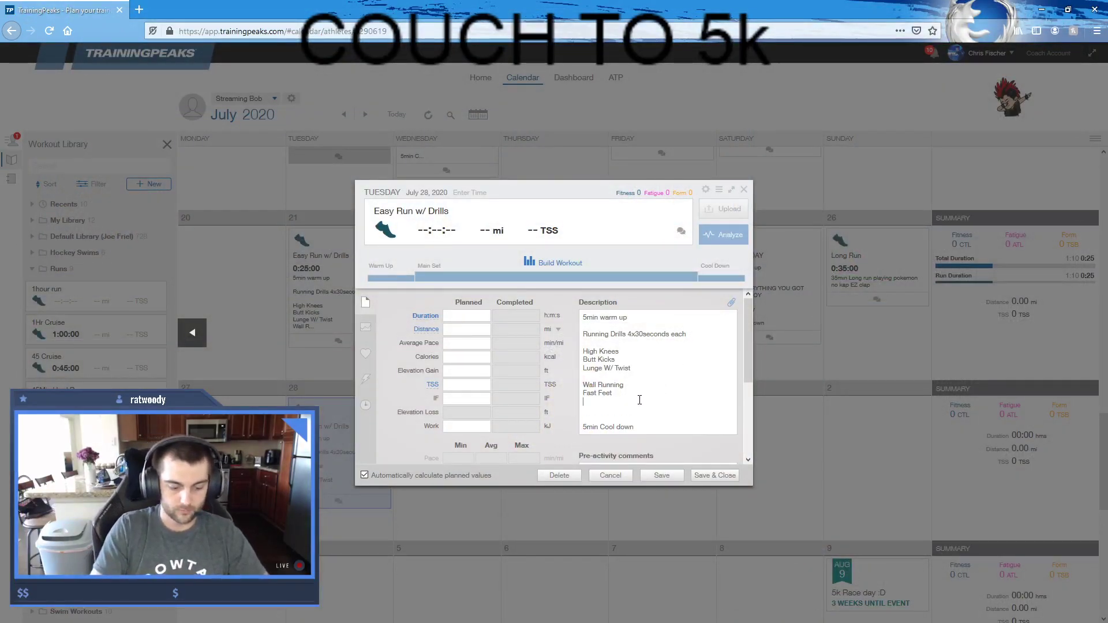
pyautogui.write('Fall For')
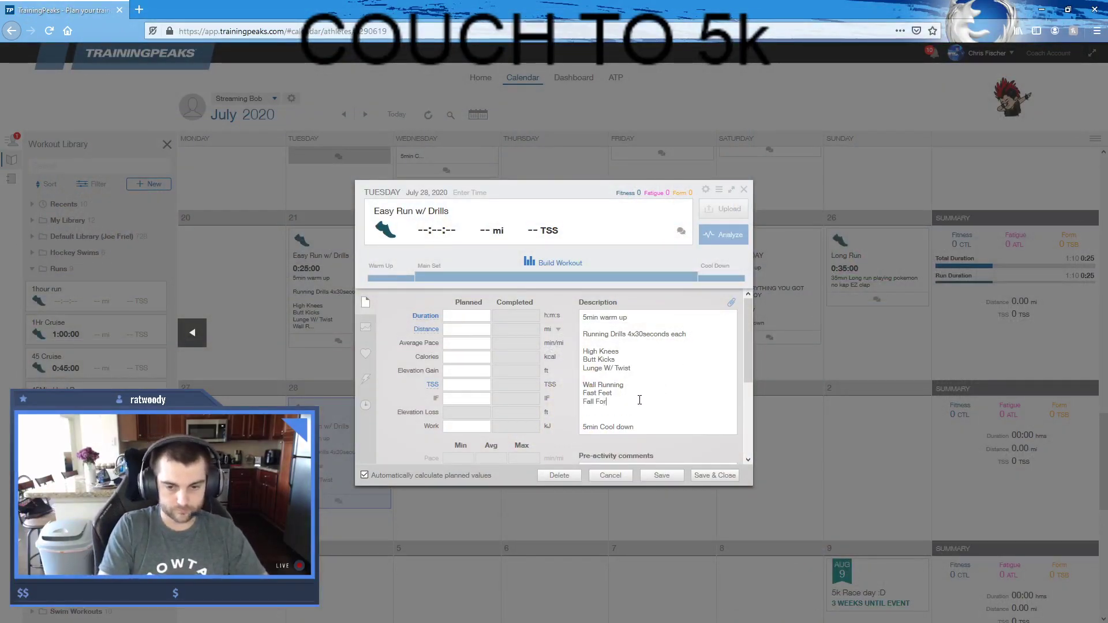
pyautogui.write('ward and Run')
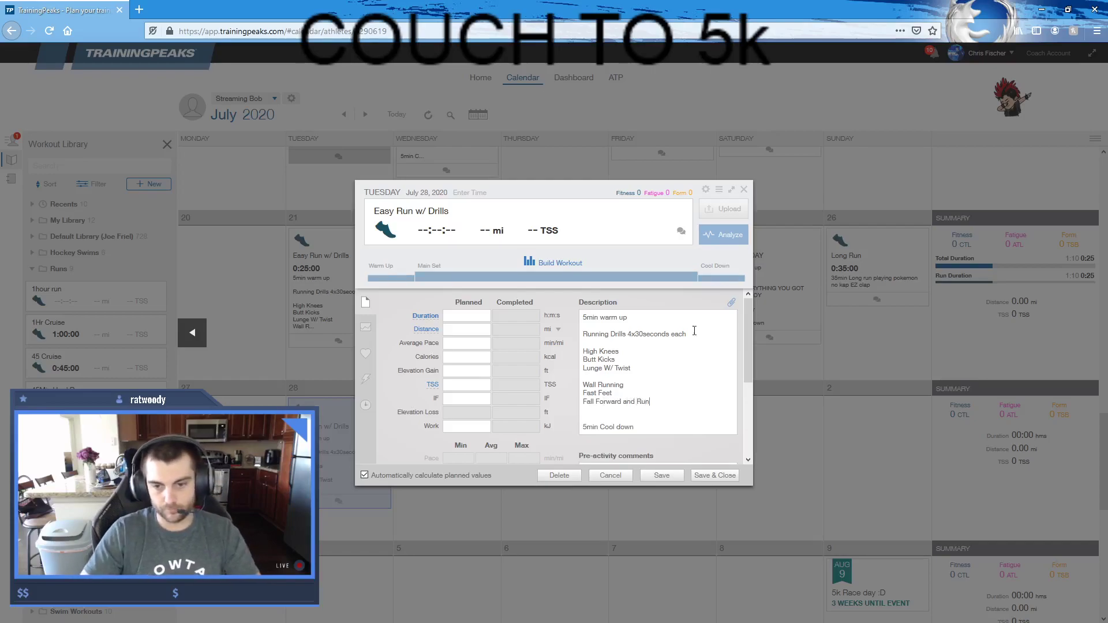
# - Remove the blank line above "Wall Running", then save and close the Easy Run w/ Drills workout
pyautogui.click(582, 384)
pyautogui.press('BackSpace')
pyautogui.click(714, 475)
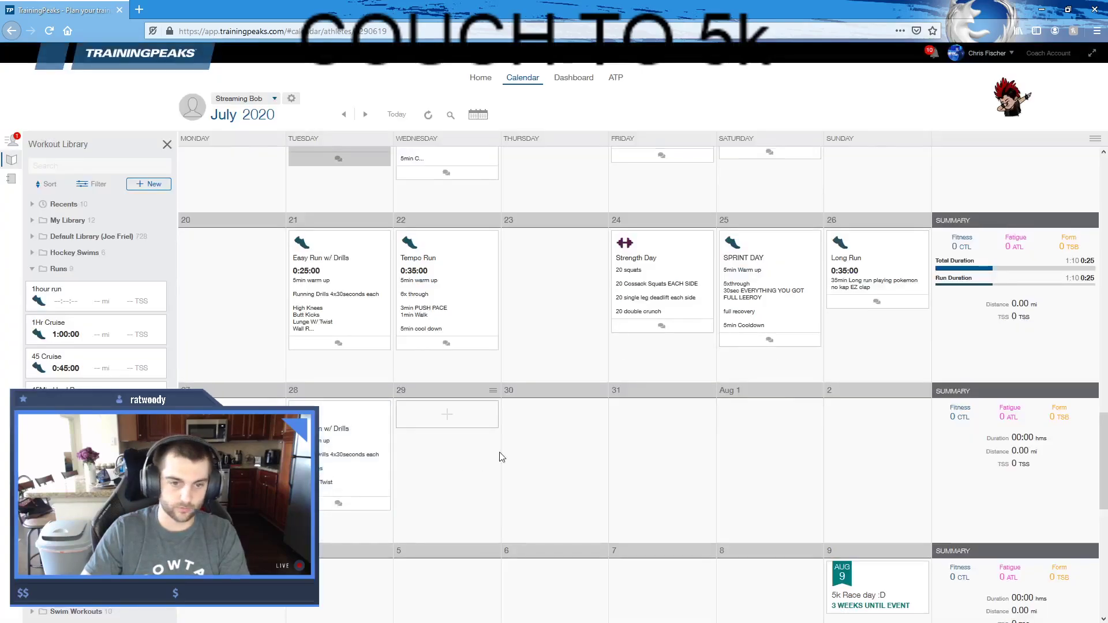
# - Add a run workout on Wednesday, July 29 titled "Tempo Run"
pyautogui.click(443, 420)
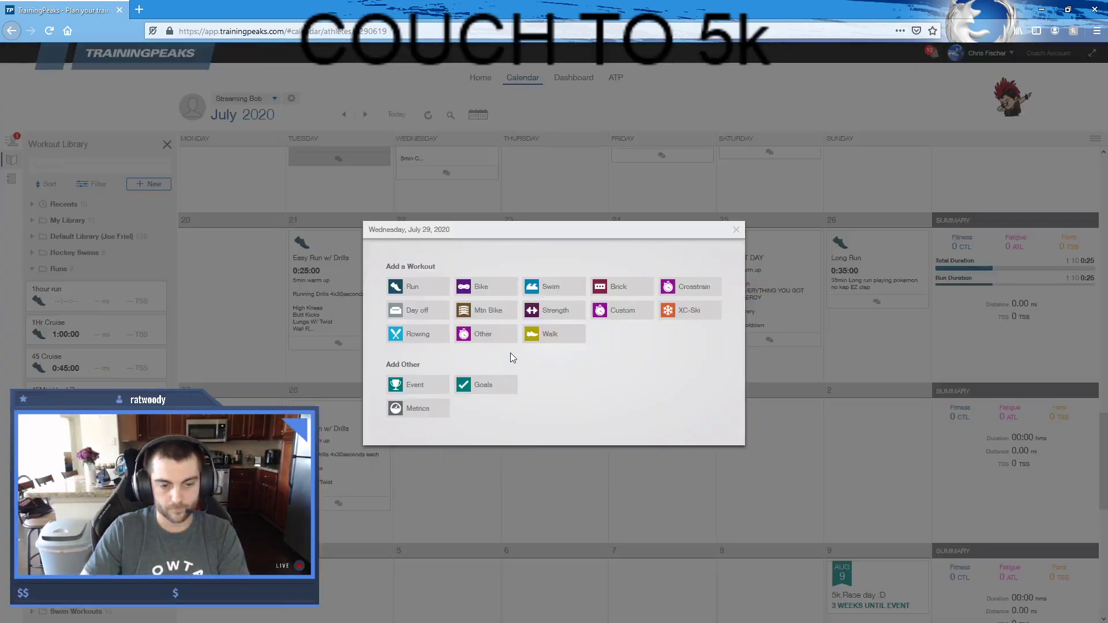
pyautogui.click(433, 288)
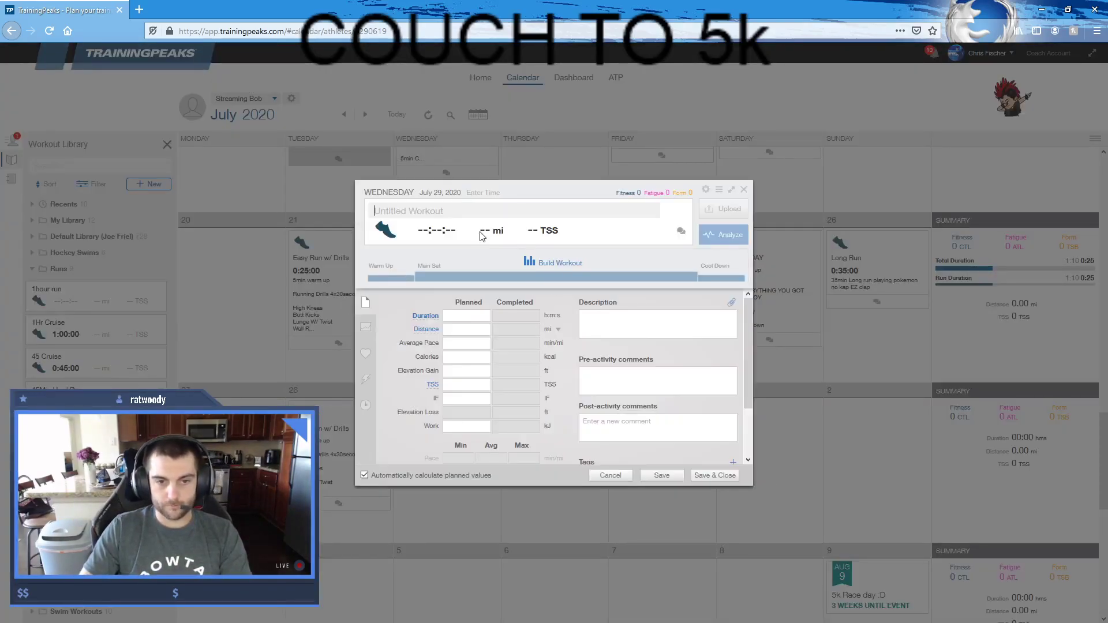
pyautogui.write('Tempo Run')
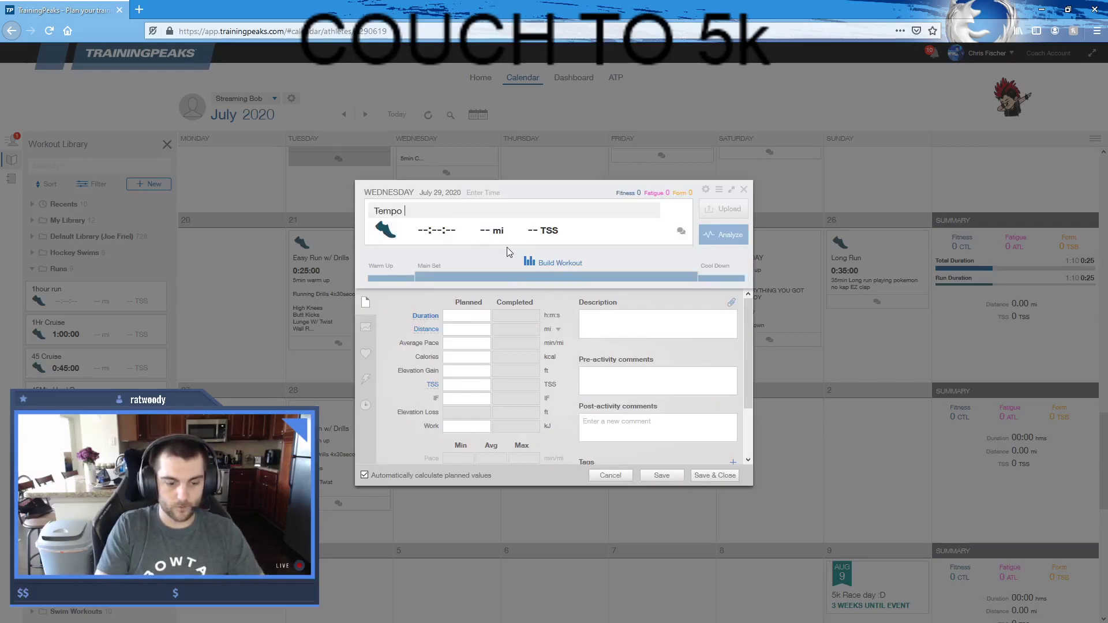
# - Start the tempo run's description with "5min Warm up" followed by a blank line
pyautogui.click(663, 327)
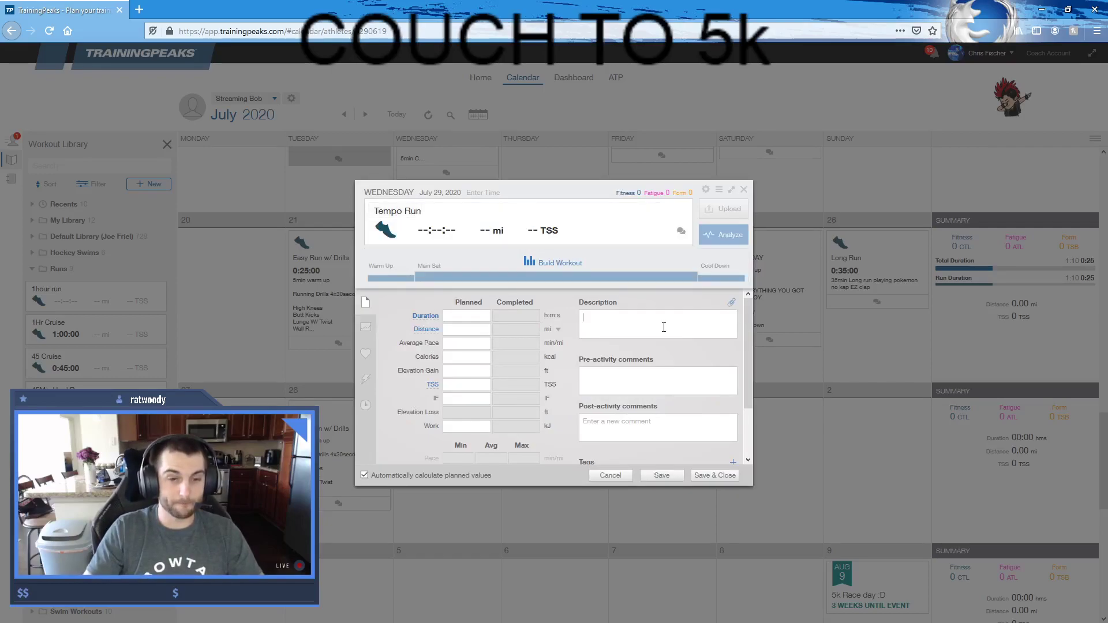
pyautogui.write('5')
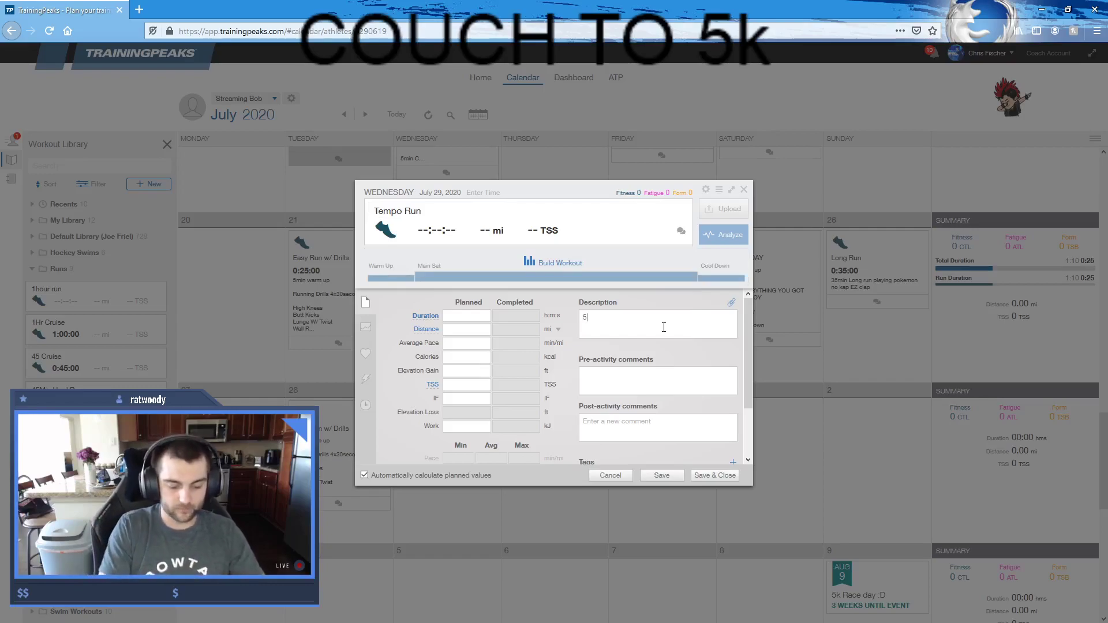
pyautogui.write('min War')
pyautogui.press('BackSpace')
pyautogui.press('BackSpace')
pyautogui.press('Return')
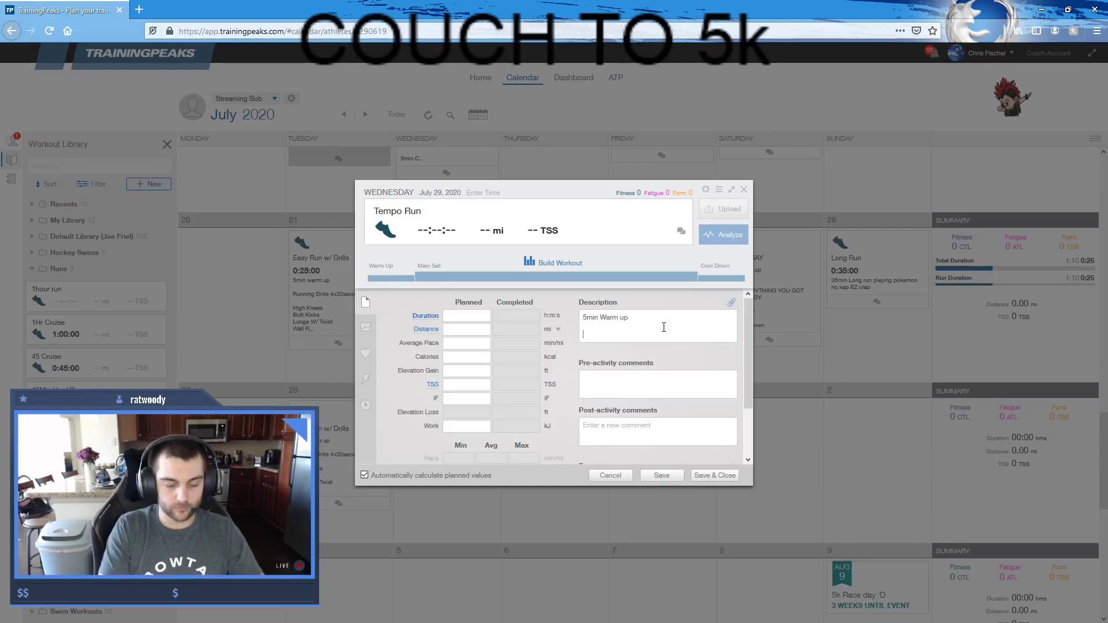
# - Add the lines "5min Push Pace" and "2min Recovery" below the warm-up in the description
pyautogui.write('5min Push')
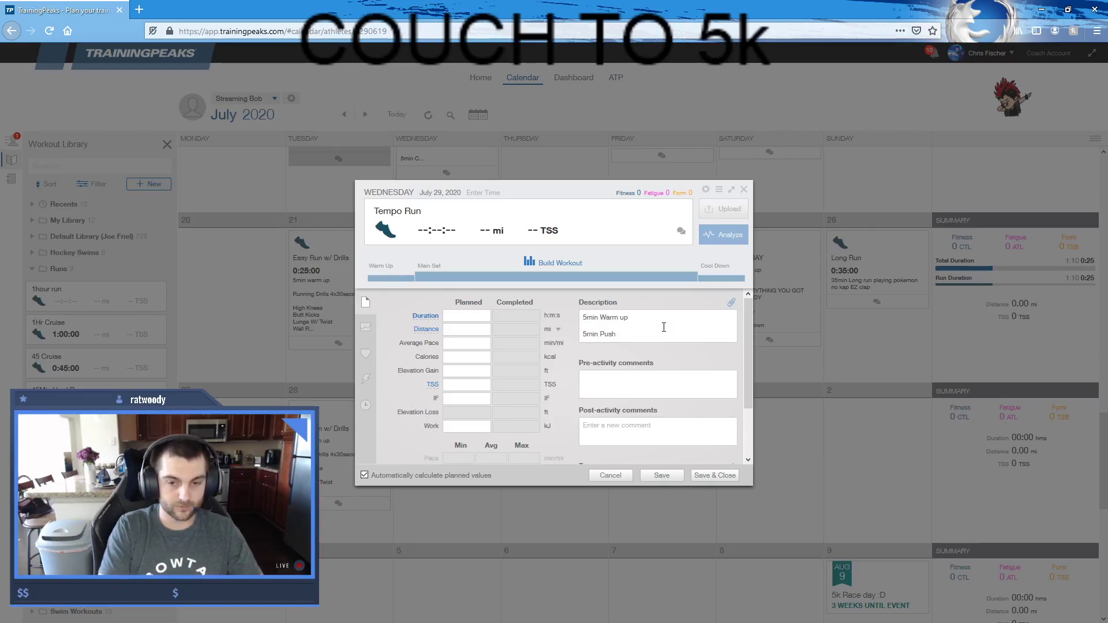
pyautogui.write(' Pace')
pyautogui.press('Return')
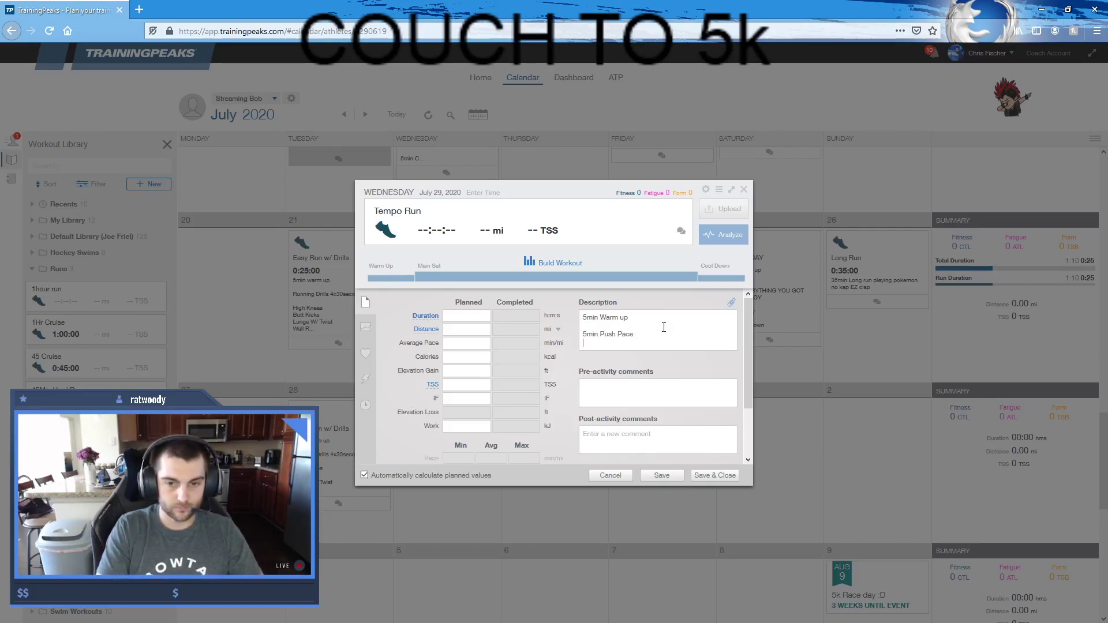
pyautogui.write('2min Recoer')
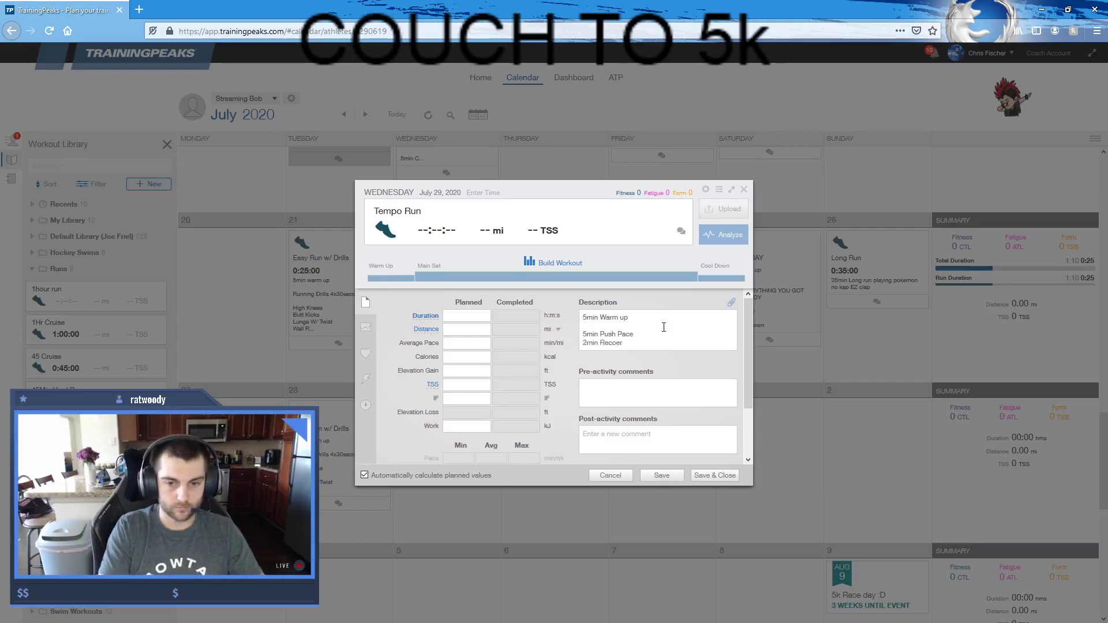
pyautogui.press('BackSpace')
pyautogui.press('BackSpace')
pyautogui.write('very')
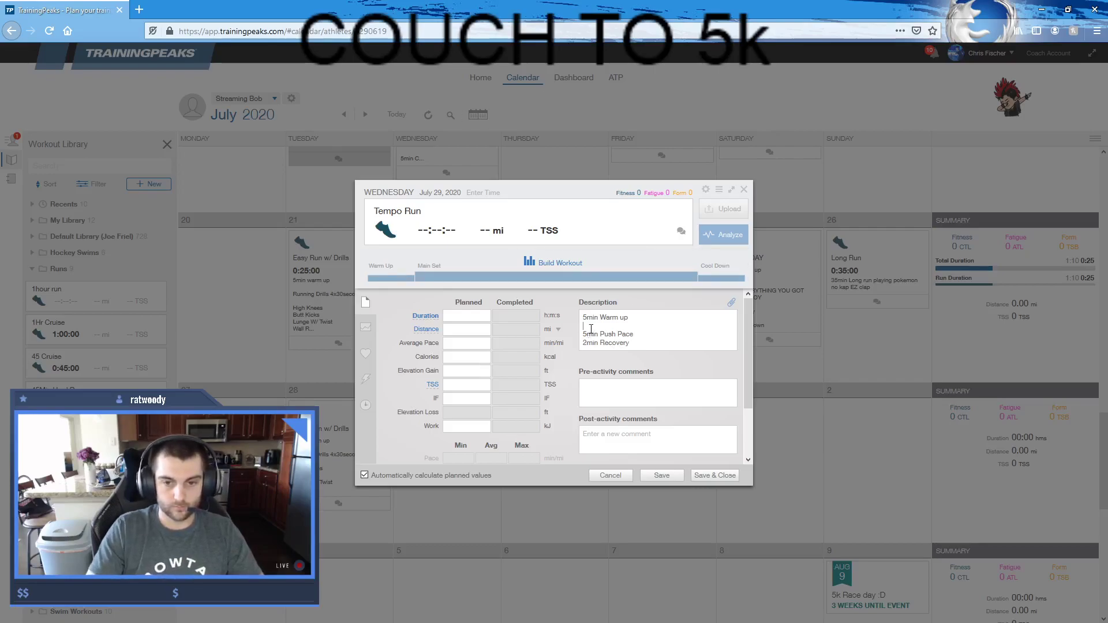
# - Insert the line "3x through" above "5min Push Pace", keeping a blank line after the warm-up
pyautogui.press('Return')
pyautogui.write('3x')
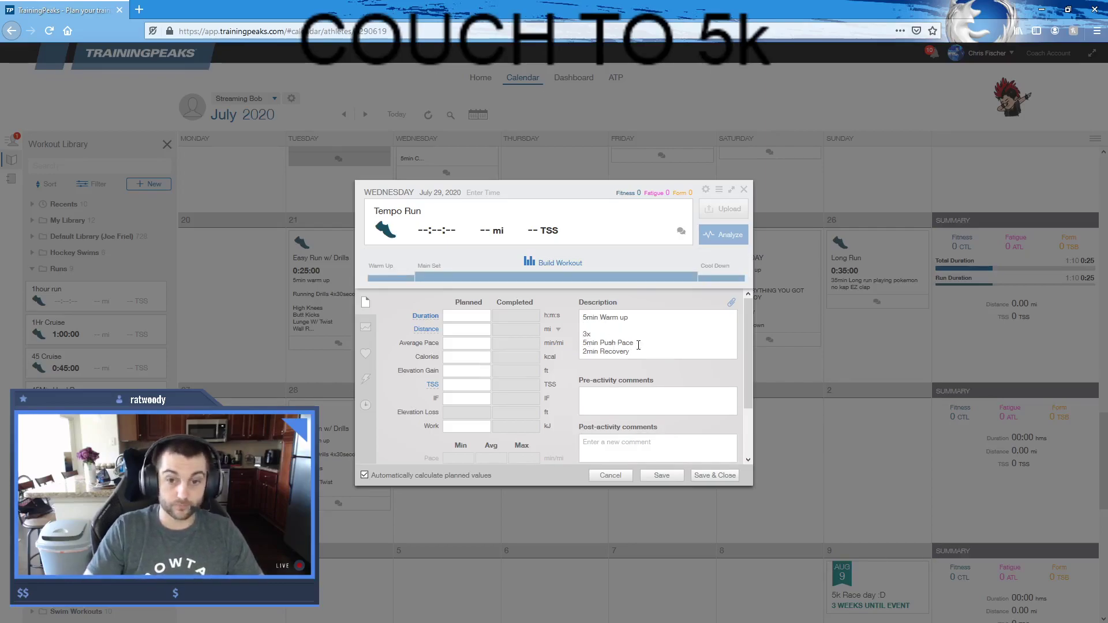
pyautogui.write('through')
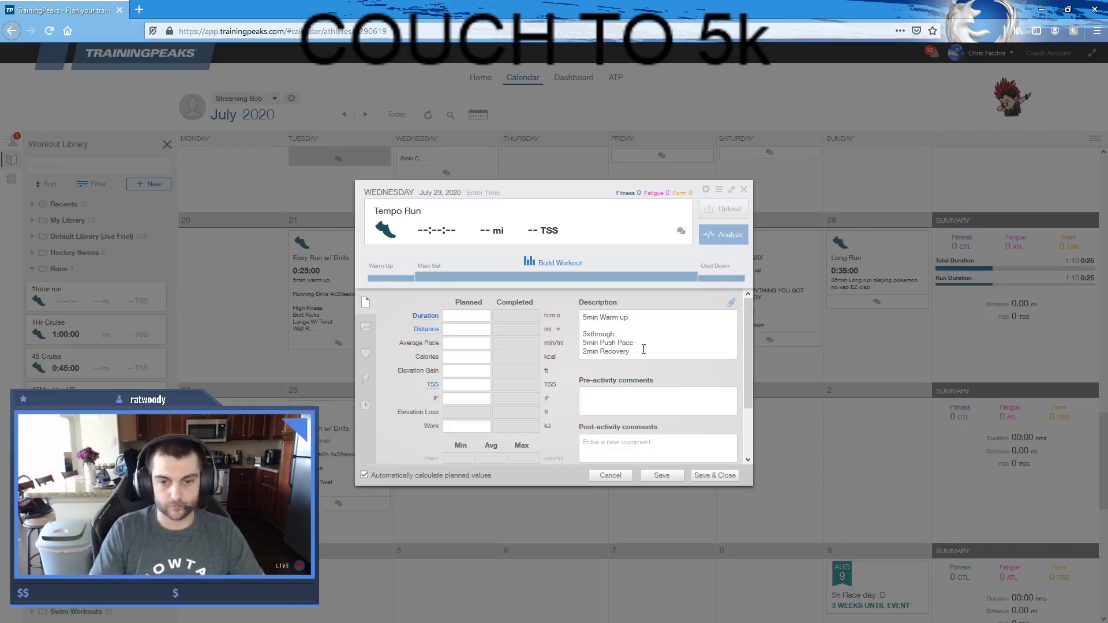
pyautogui.click(591, 334)
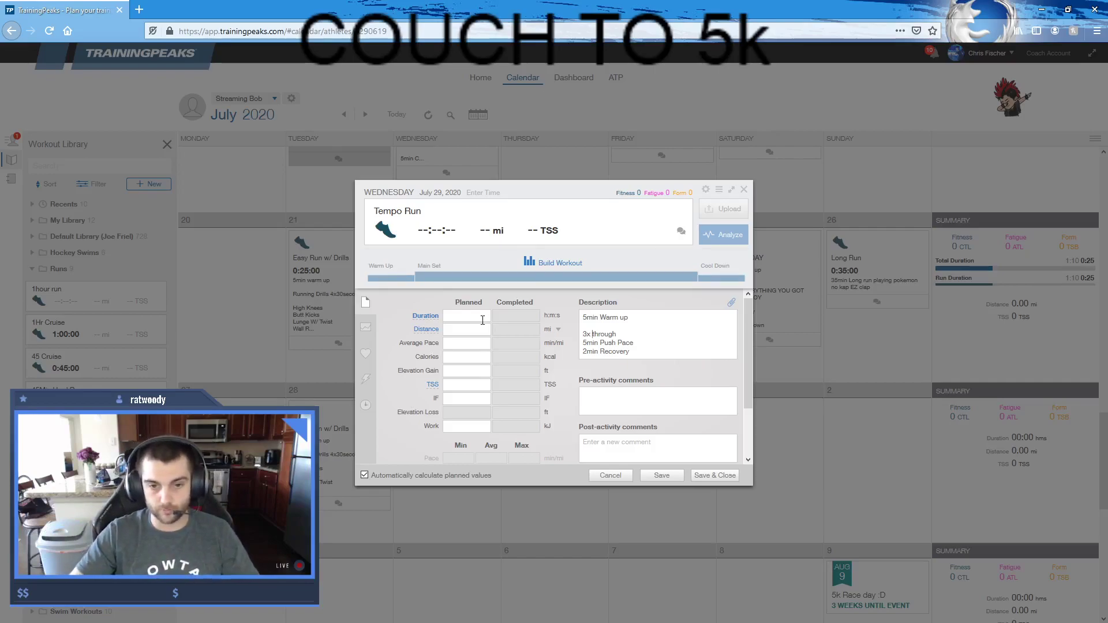
# - Add the line "5min Cool down" below "2min Recovery" in the tempo run's description
pyautogui.hotkey('ctrl', 'a')
pyautogui.write('5min Warm up   3x through  5min Push Pace  2min Recovery')
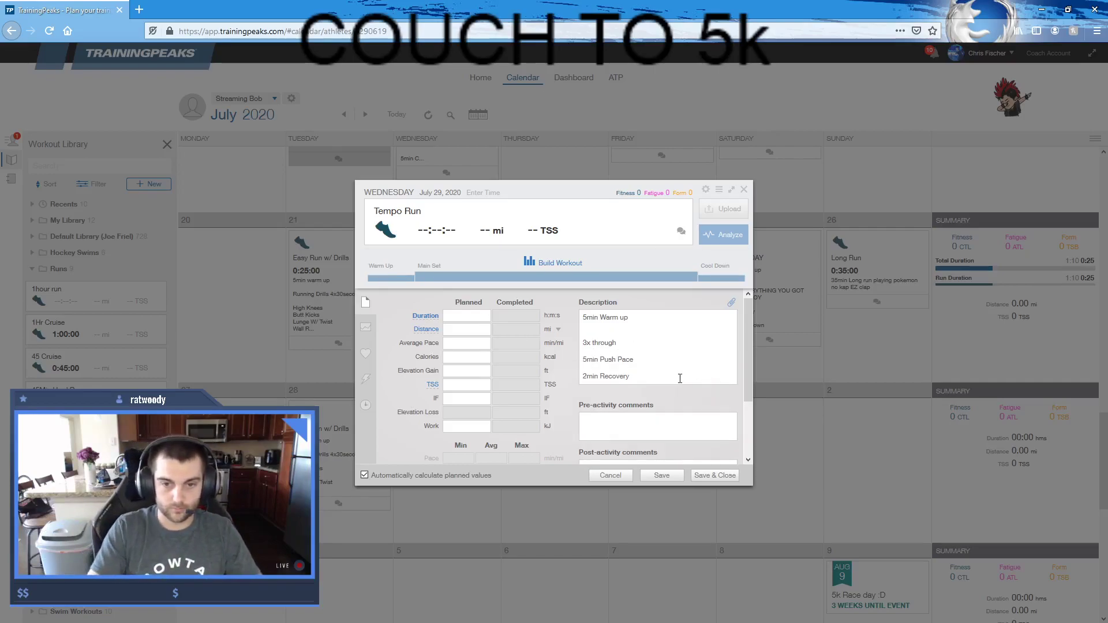
pyautogui.press('Return')
pyautogui.write('5mi')
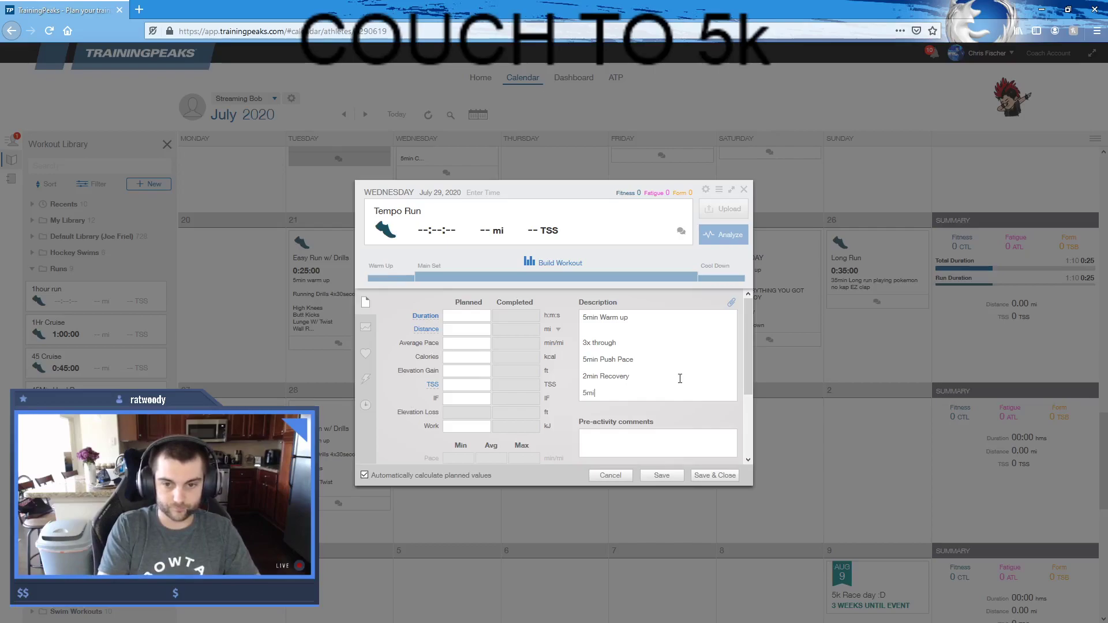
pyautogui.write('n Cool down')
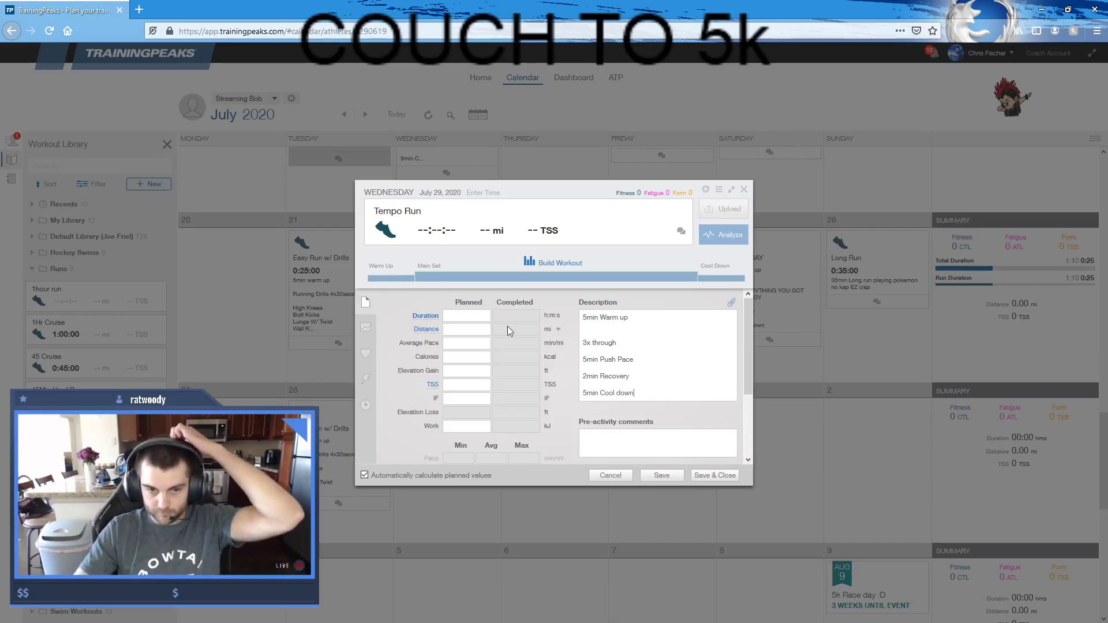
# - Remove the blank line between "5min Push Pace" and "2min Recovery" in the tempo run's description
pyautogui.click(466, 315)
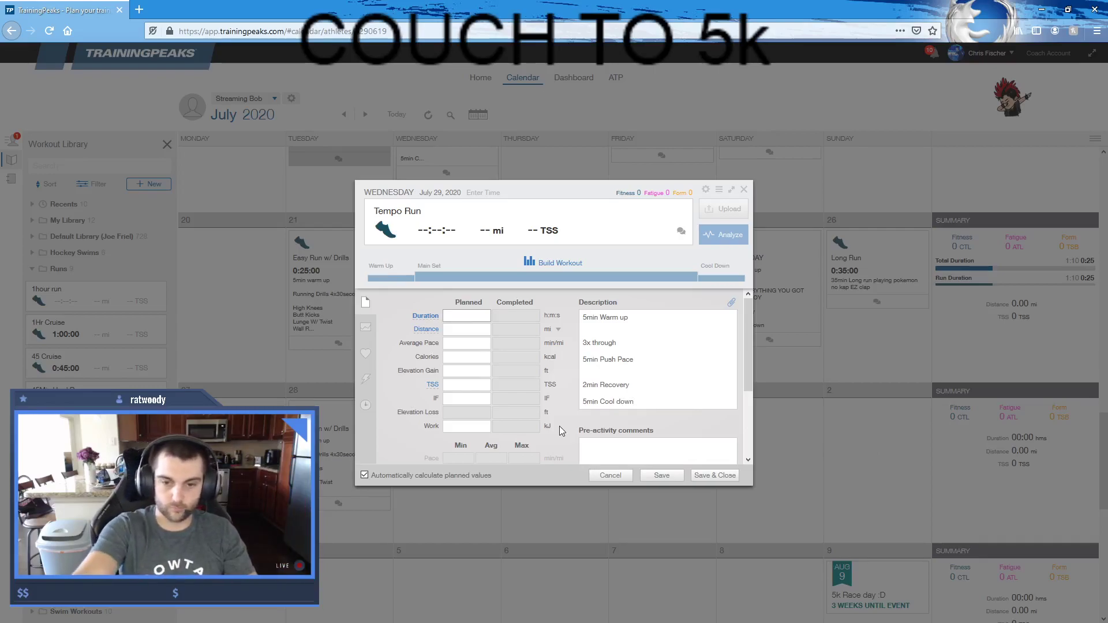
pyautogui.click(587, 384)
pyautogui.press('BackSpace')
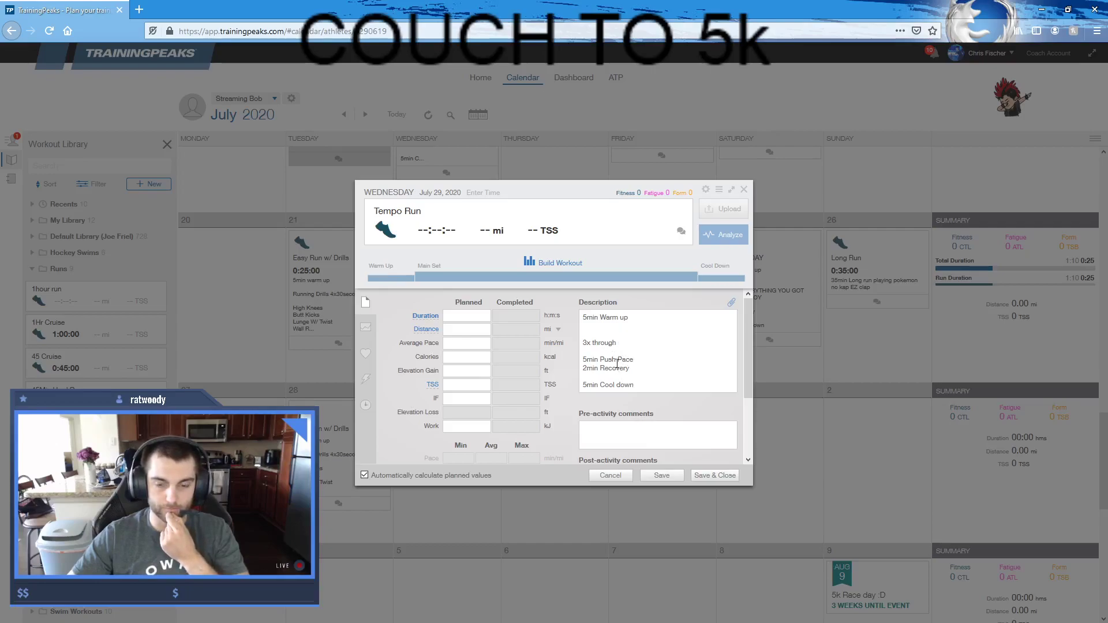
# - Set the tempo run's planned duration to 31 minutes, then save and close the workout
pyautogui.tripleClick(594, 361)
pyautogui.click(638, 374)
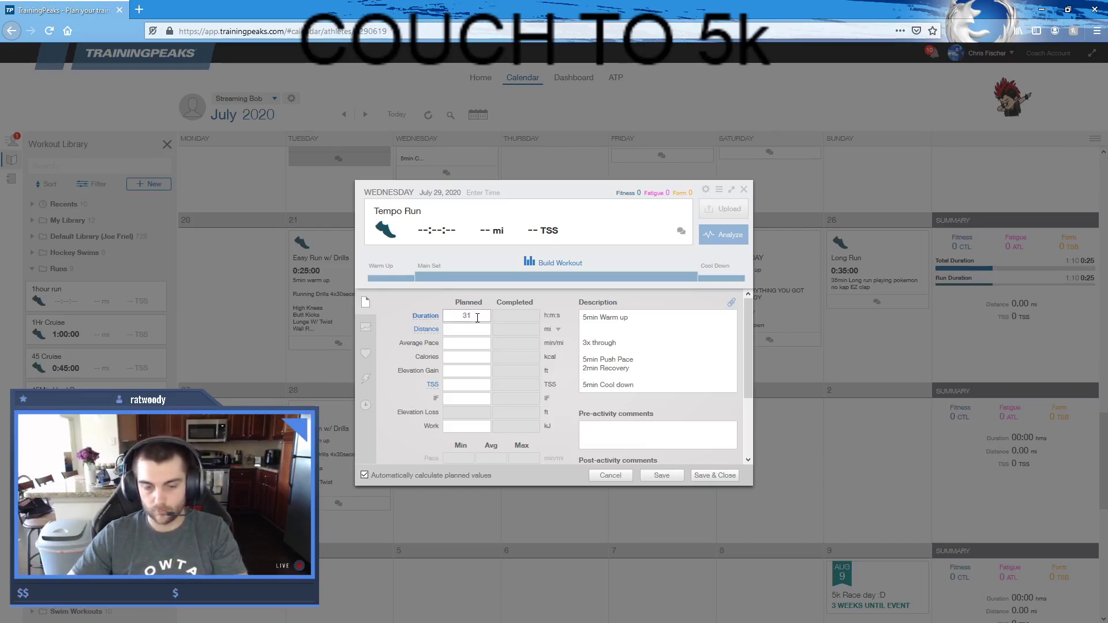
pyautogui.click(715, 475)
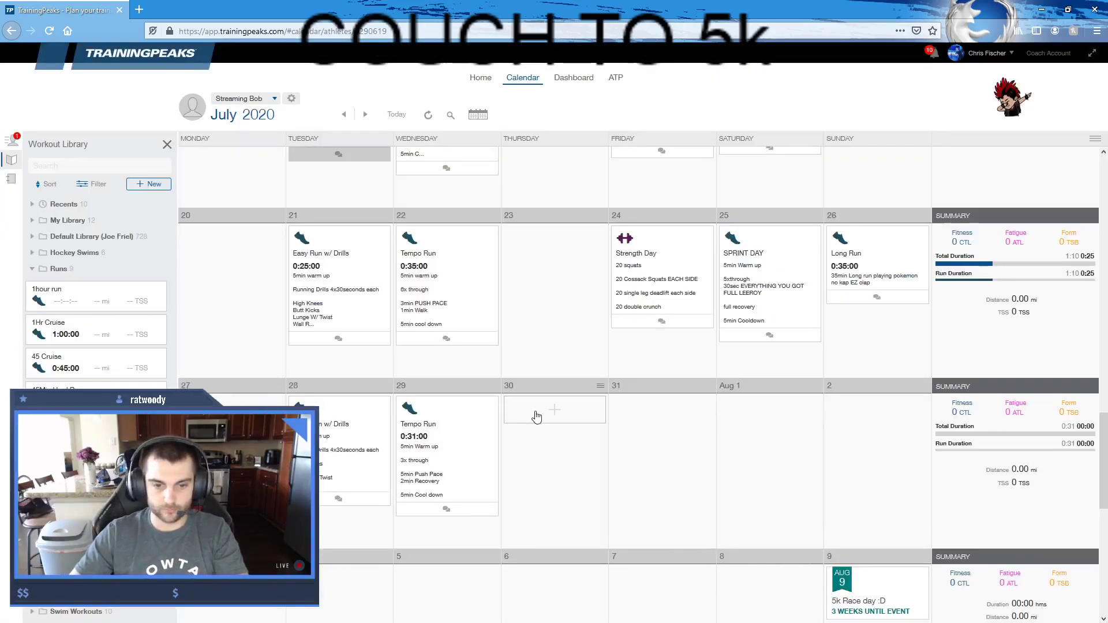
# - Add a strength workout on Friday, July 31 and start its description with "20 squats"
pyautogui.scroll(1, 664, 472)
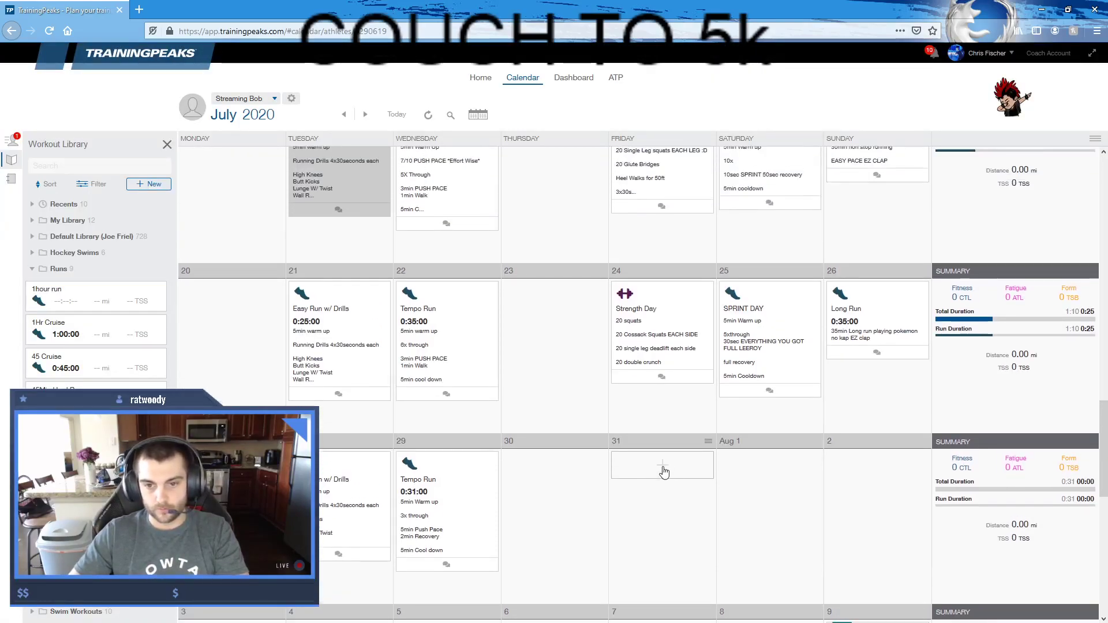
pyautogui.click(663, 470)
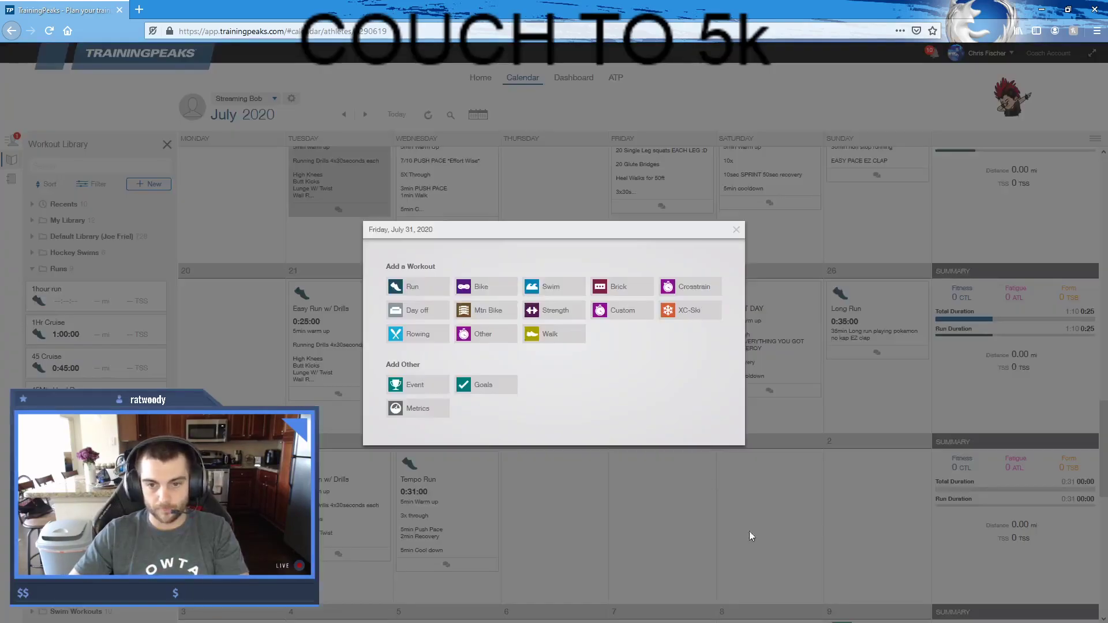
pyautogui.click(568, 319)
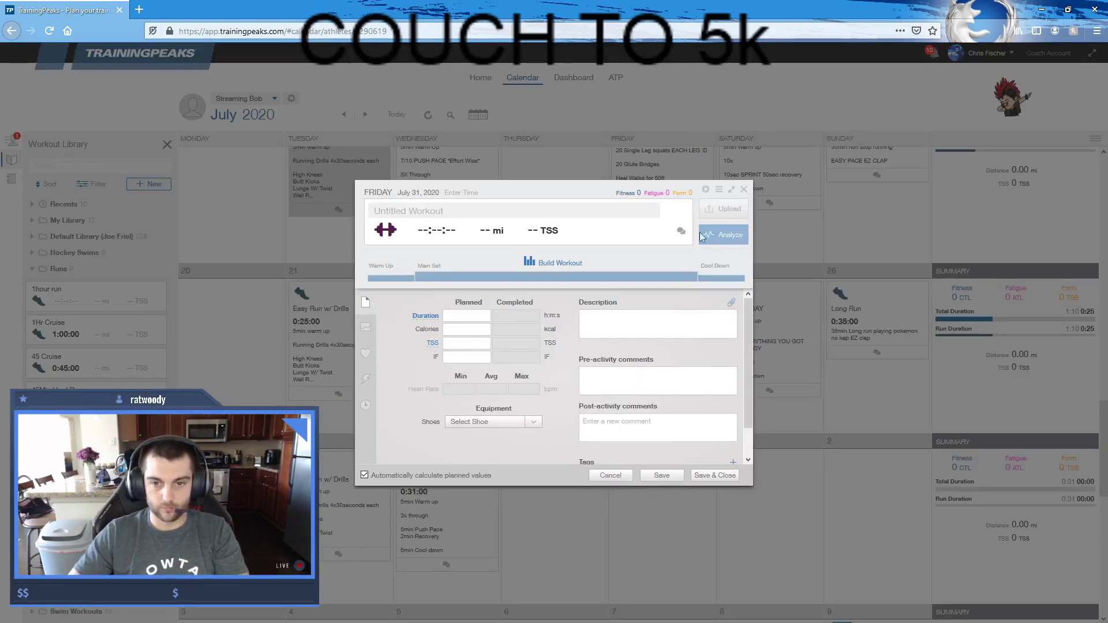
pyautogui.click(609, 324)
pyautogui.write('20 squats')
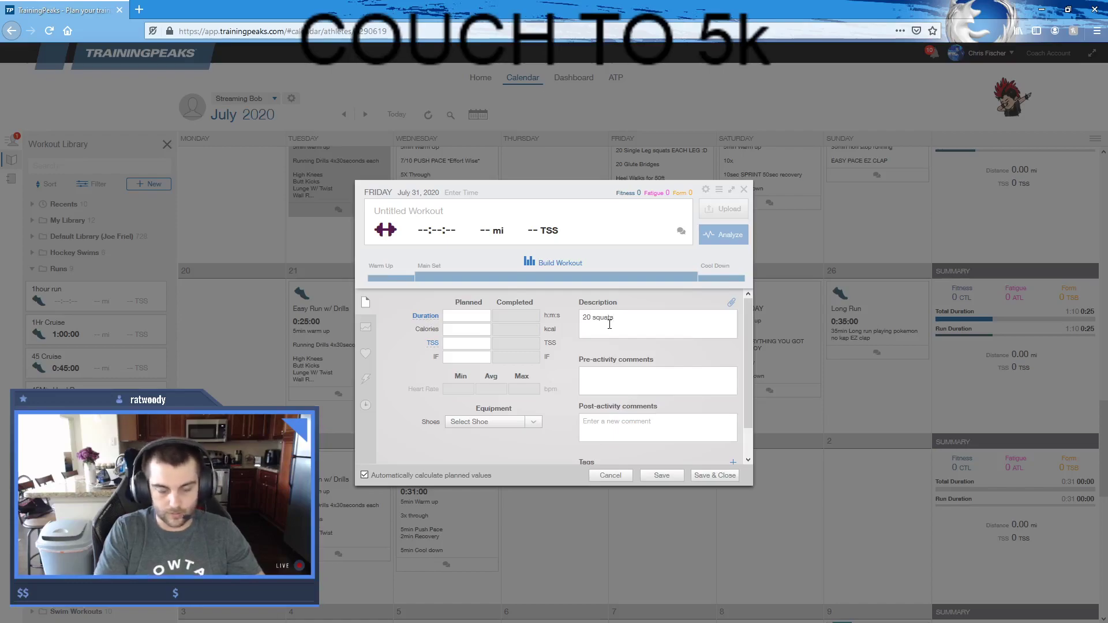
# - Add the line "20 Jumping Squats" below "20 squats" in the strength workout's description
pyautogui.press('Return')
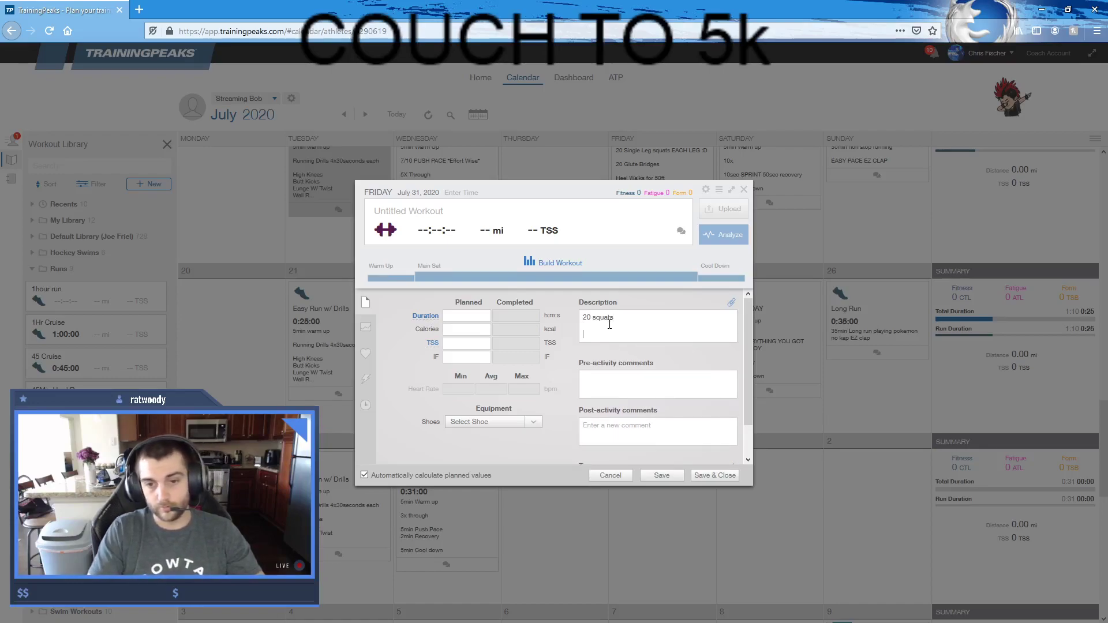
pyautogui.write('G')
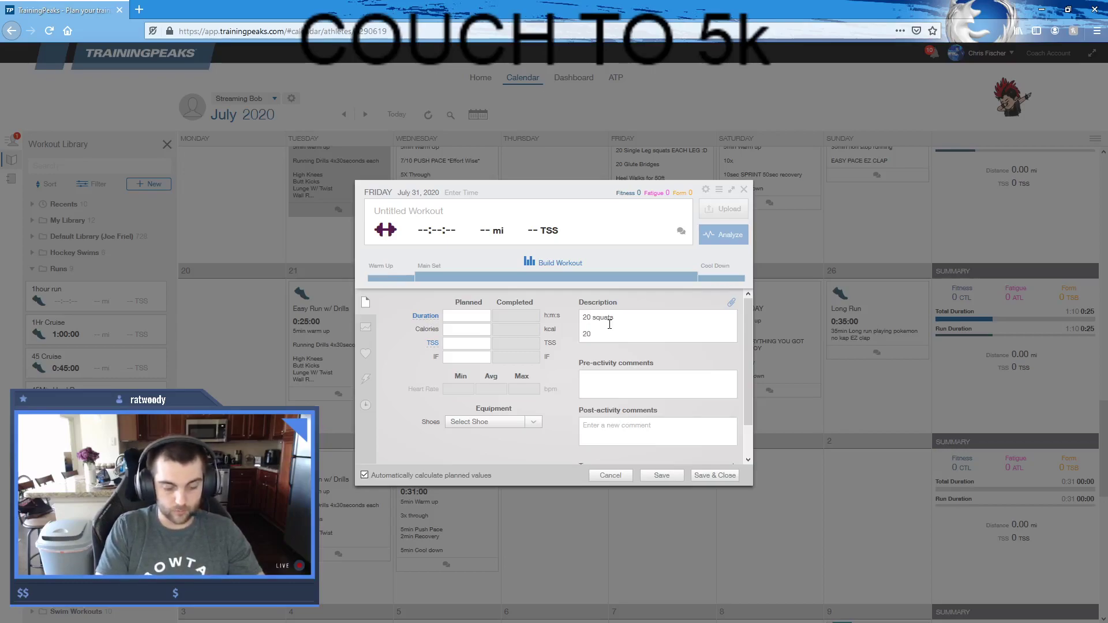
pyautogui.write('0 Jumping')
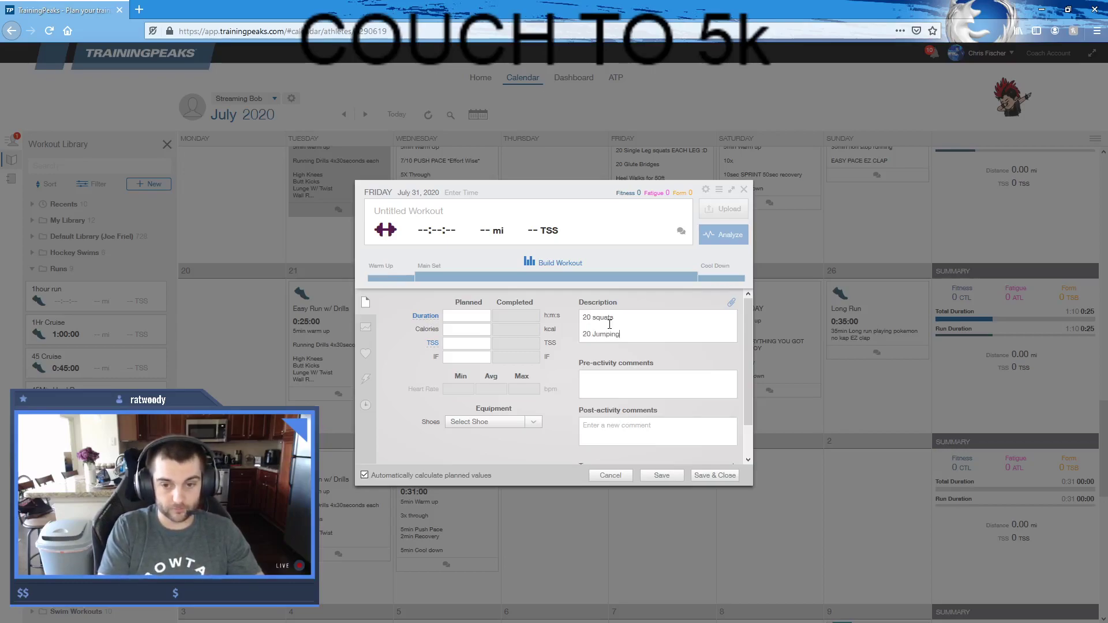
pyautogui.write(' Squ')
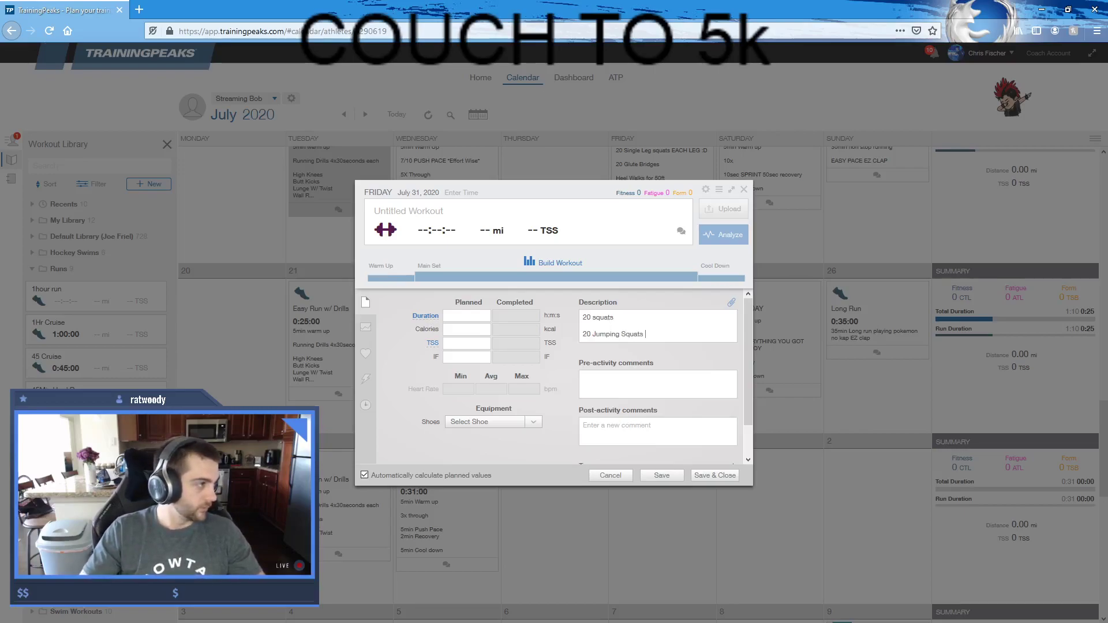
pyautogui.write('ats')
pyautogui.press('Return')
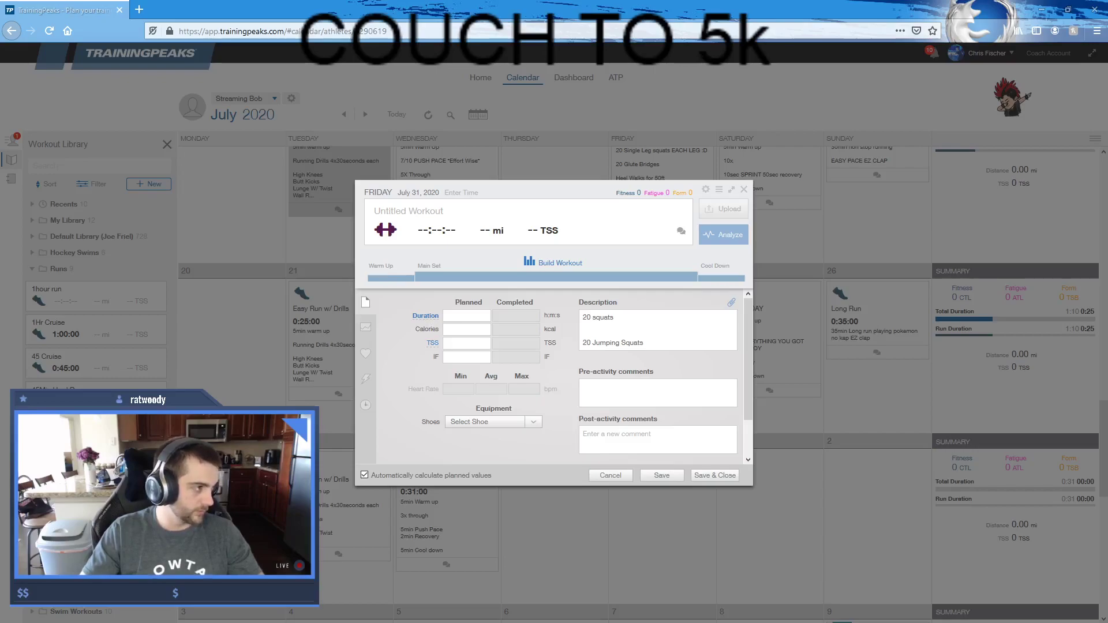
# - Switch to the YouTube video on squat jumps, skip the ad and skim ahead through the exercise demonstration
pyautogui.hotkey('alt', 'Tab')
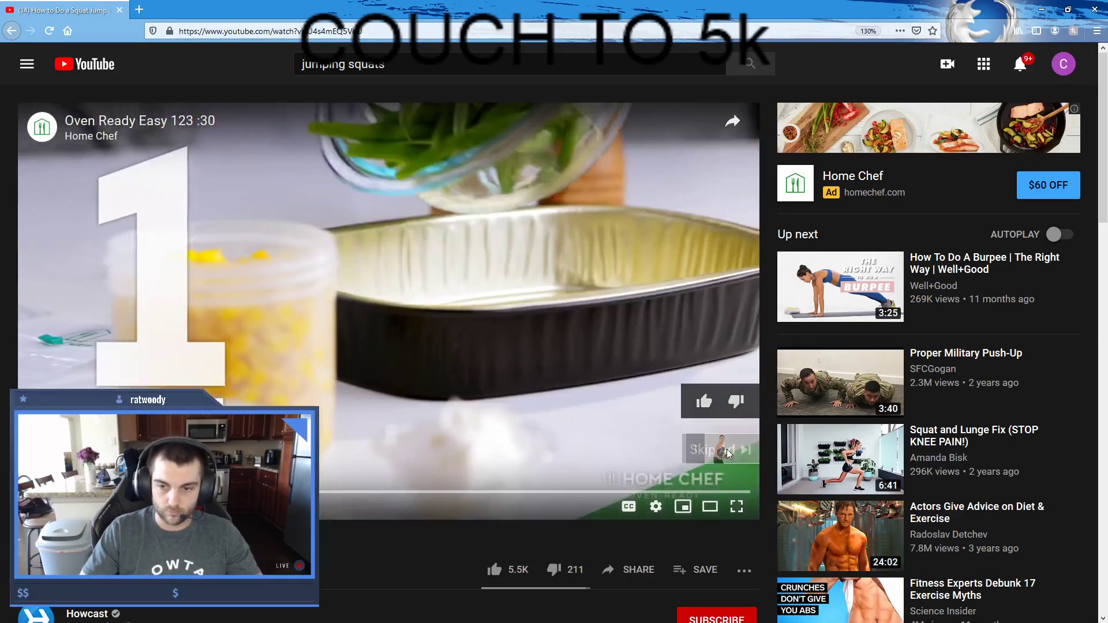
pyautogui.click(728, 454)
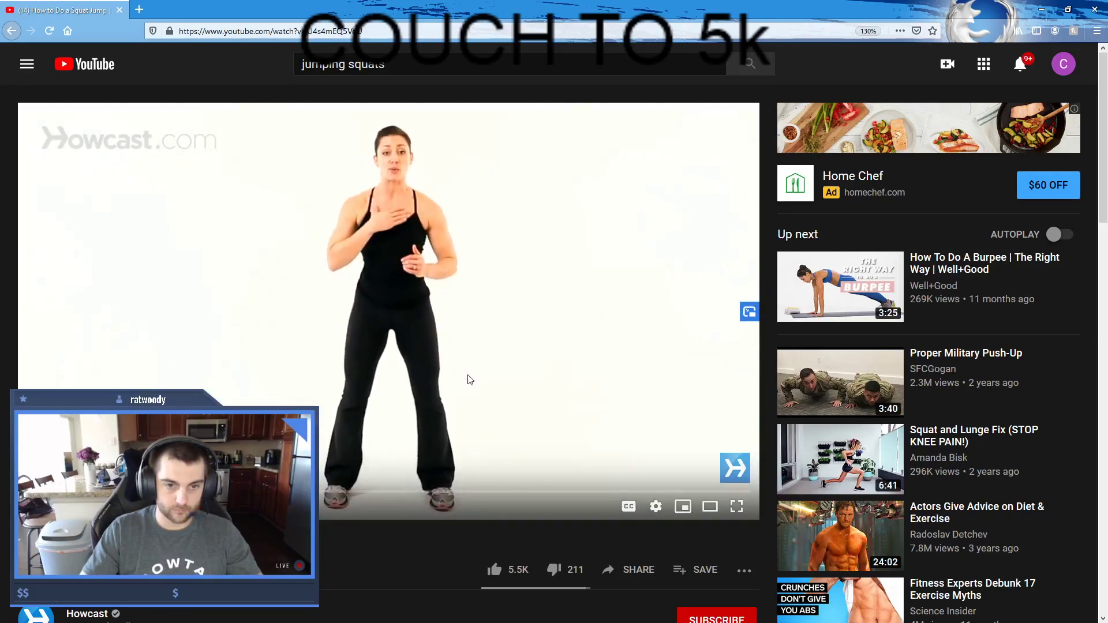
pyautogui.click(347, 491)
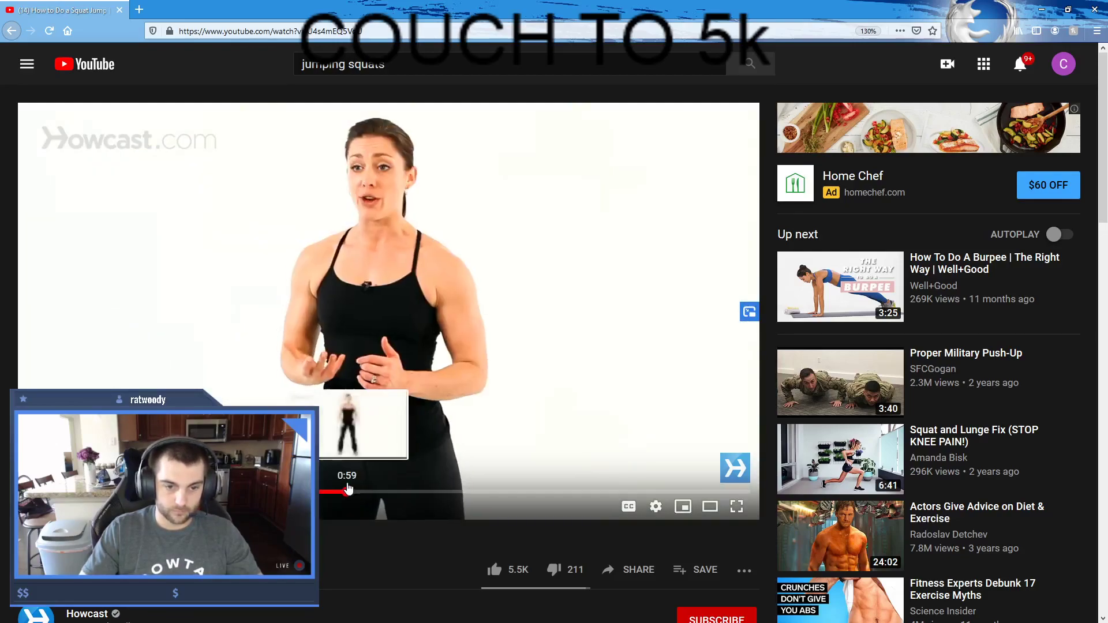
pyautogui.click(446, 492)
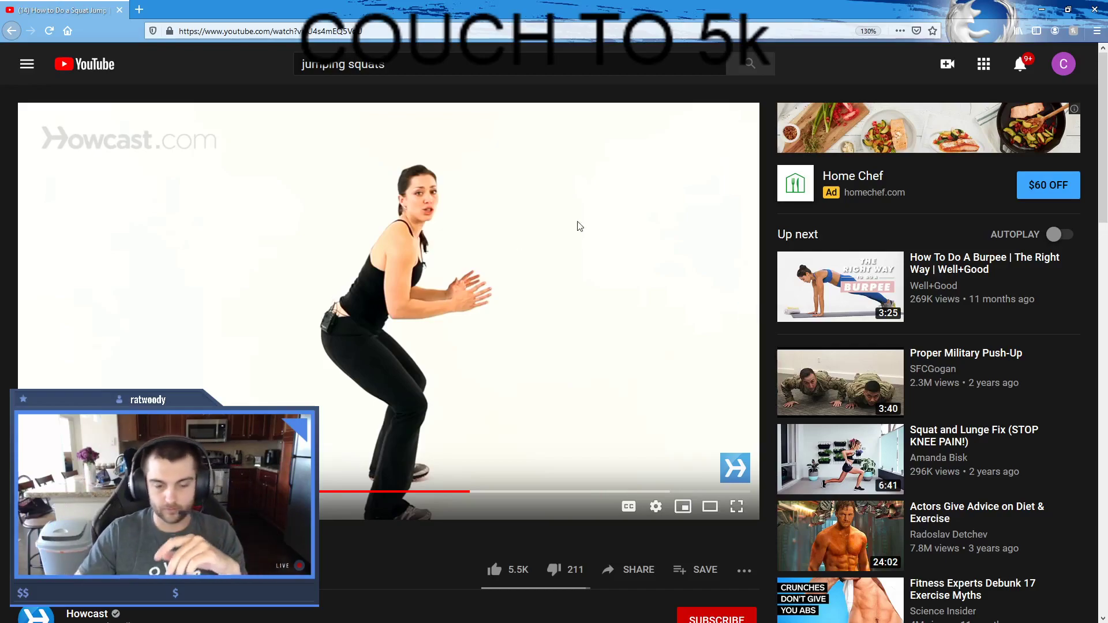
pyautogui.click(514, 490)
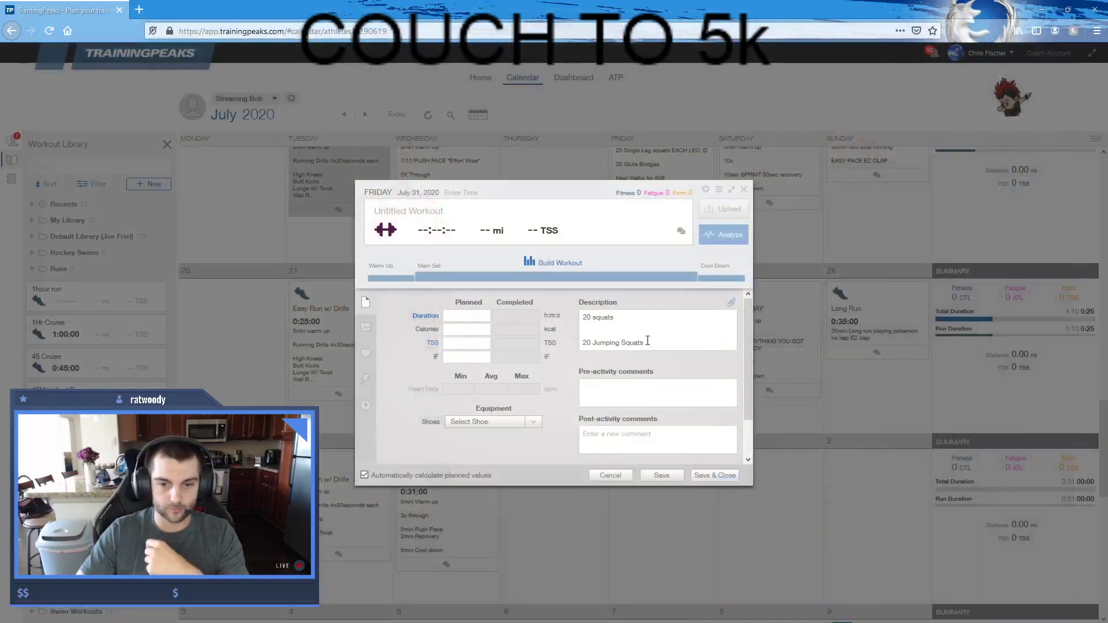
# - Add the line "20 Glute bridges" below "20 Jumping Squats" in the strength workout's description
pyautogui.press('Return')
pyautogui.write('20n')
pyautogui.write('Gkl')
pyautogui.write('lute b')
pyautogui.write('ridgh')
pyautogui.press('BackSpace')
pyautogui.write('es')
# - Add the line "20 single leg deadlift" below the glute bridges in the description
pyautogui.press('Return')
pyautogui.write('20 ')
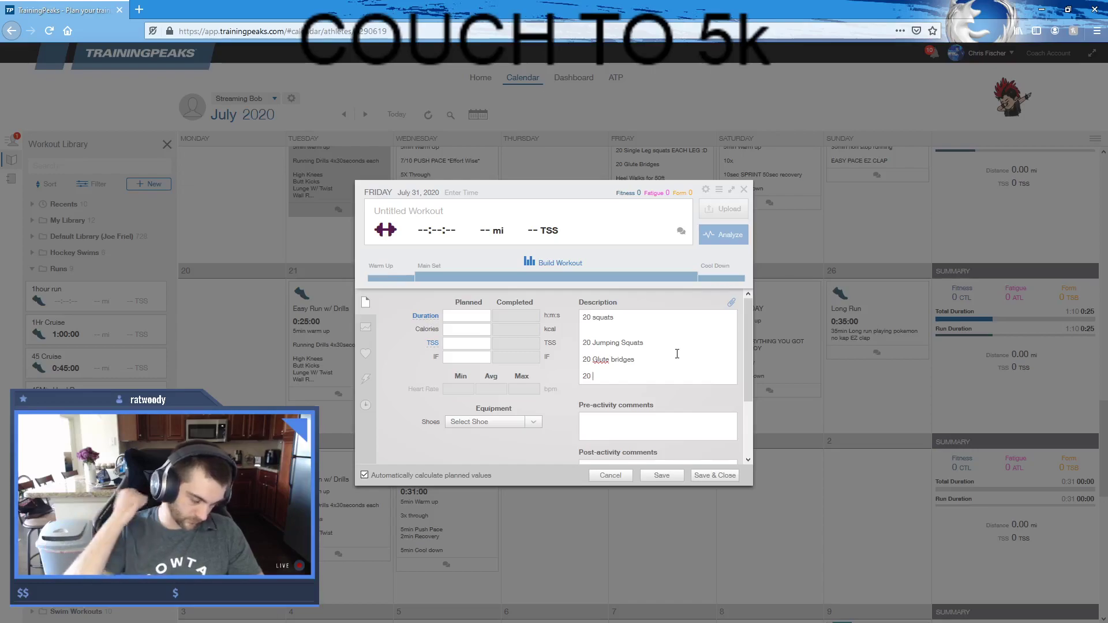
pyautogui.write('single d')
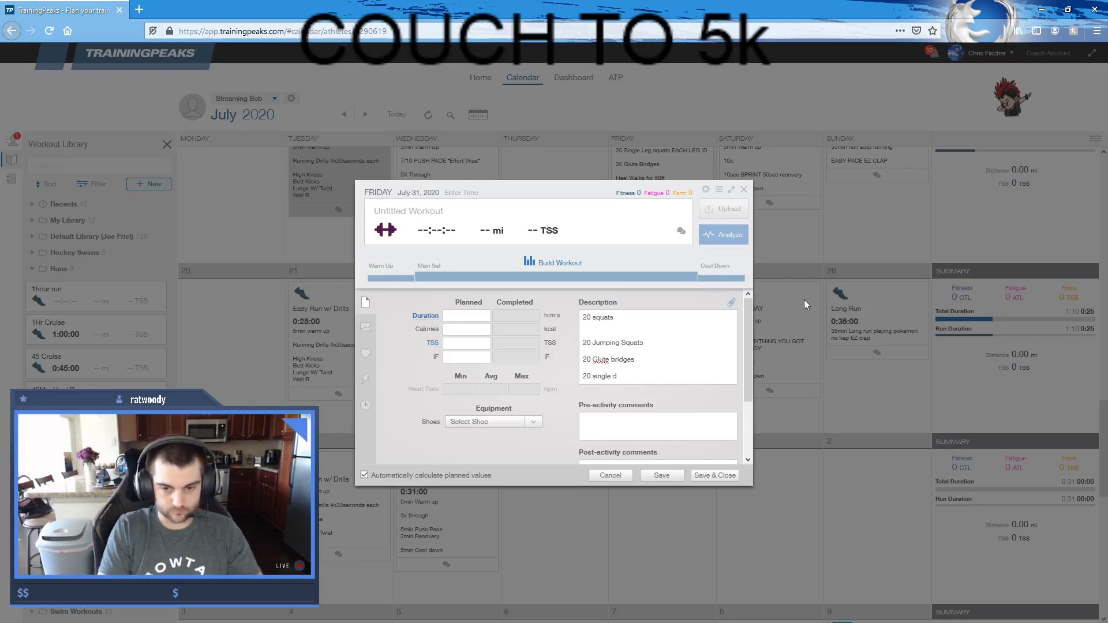
pyautogui.press('BackSpace')
pyautogui.write('leg dea')
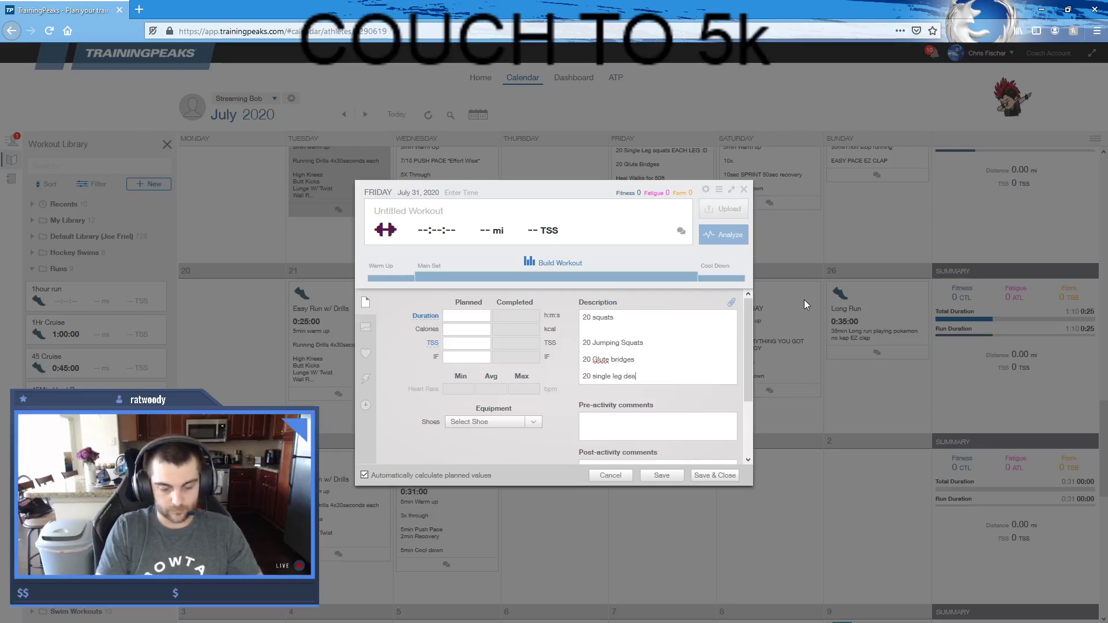
pyautogui.write('dlift')
pyautogui.press('Return')
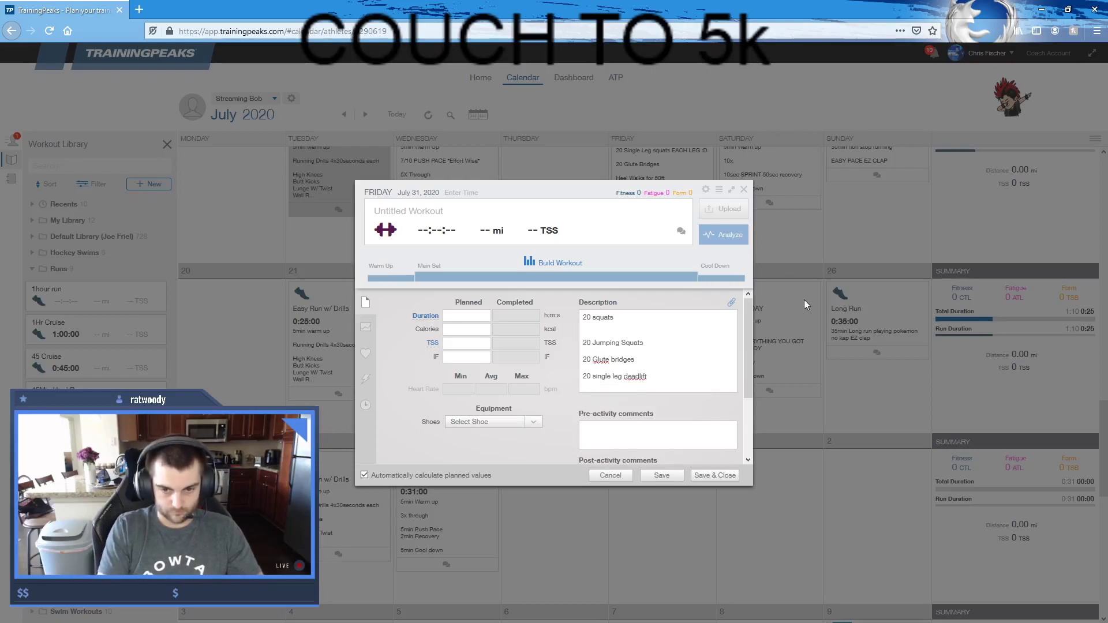
# - Replace the flagged word "deadlift" with the spelling suggestion "dead lift" in the description
pyautogui.rightClick(635, 374)
pyautogui.click(665, 383)
pyautogui.rightClick(602, 360)
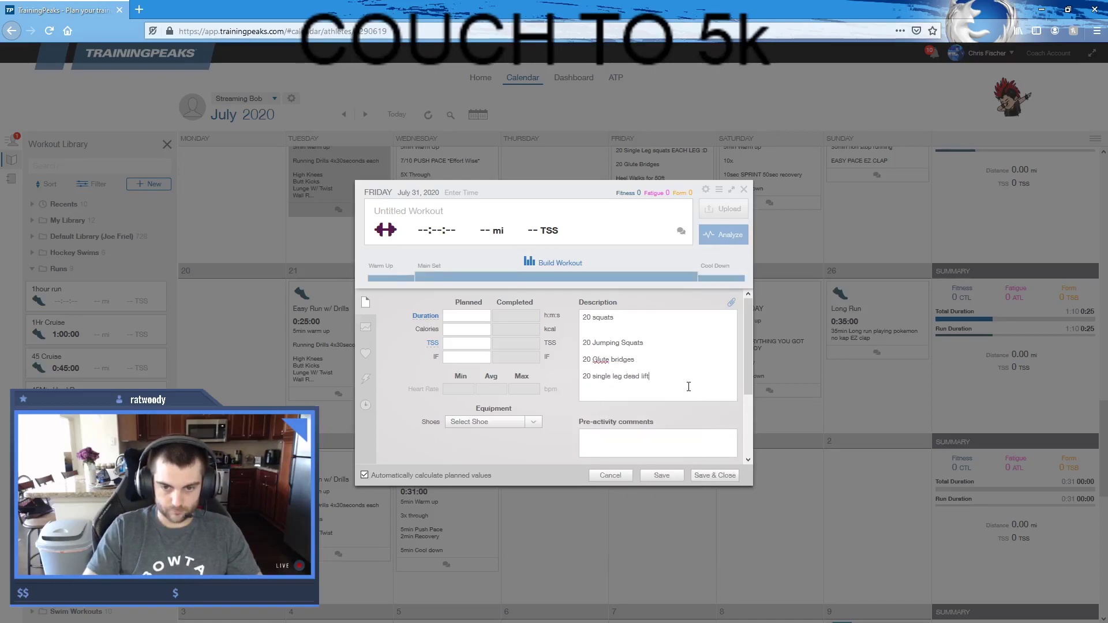